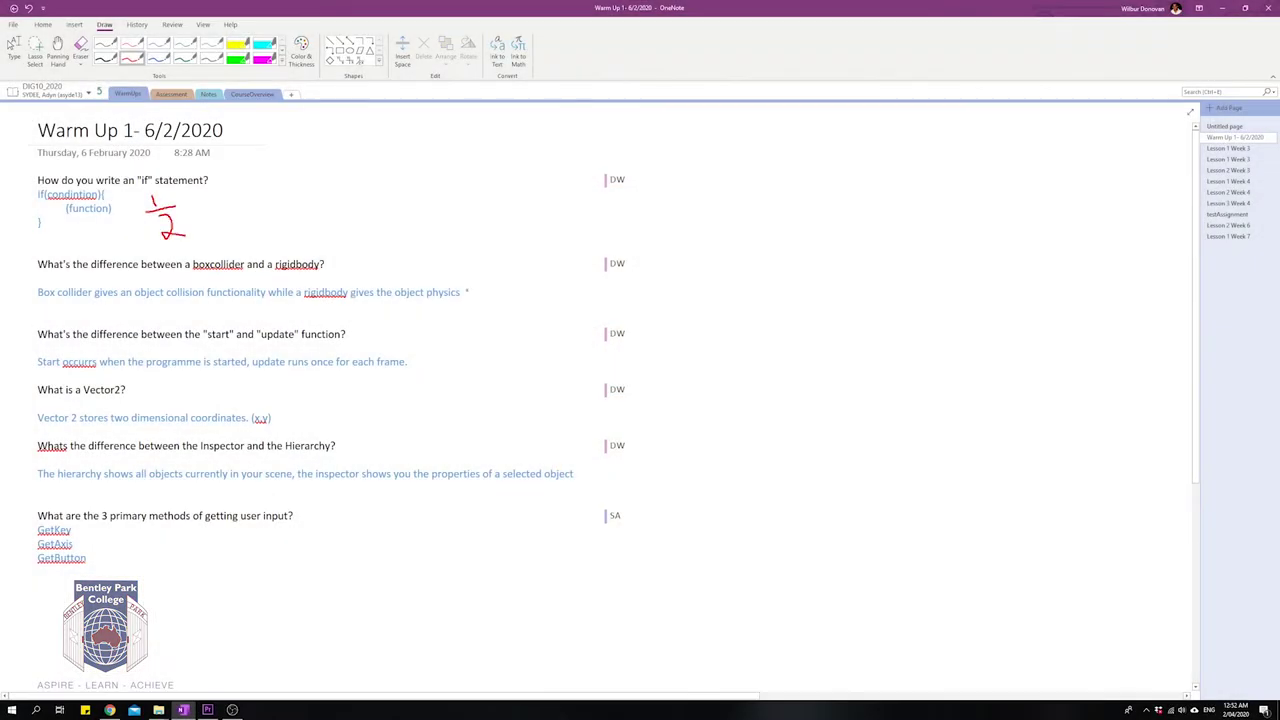
Mark the Warm Up answers with red-pen ticks and 1/2 half marks.
drag(466, 287, 506, 265)
drag(412, 342, 420, 353)
drag(408, 357, 432, 356)
drag(420, 361, 446, 368)
drag(368, 491, 401, 463)
drag(123, 555, 194, 536)
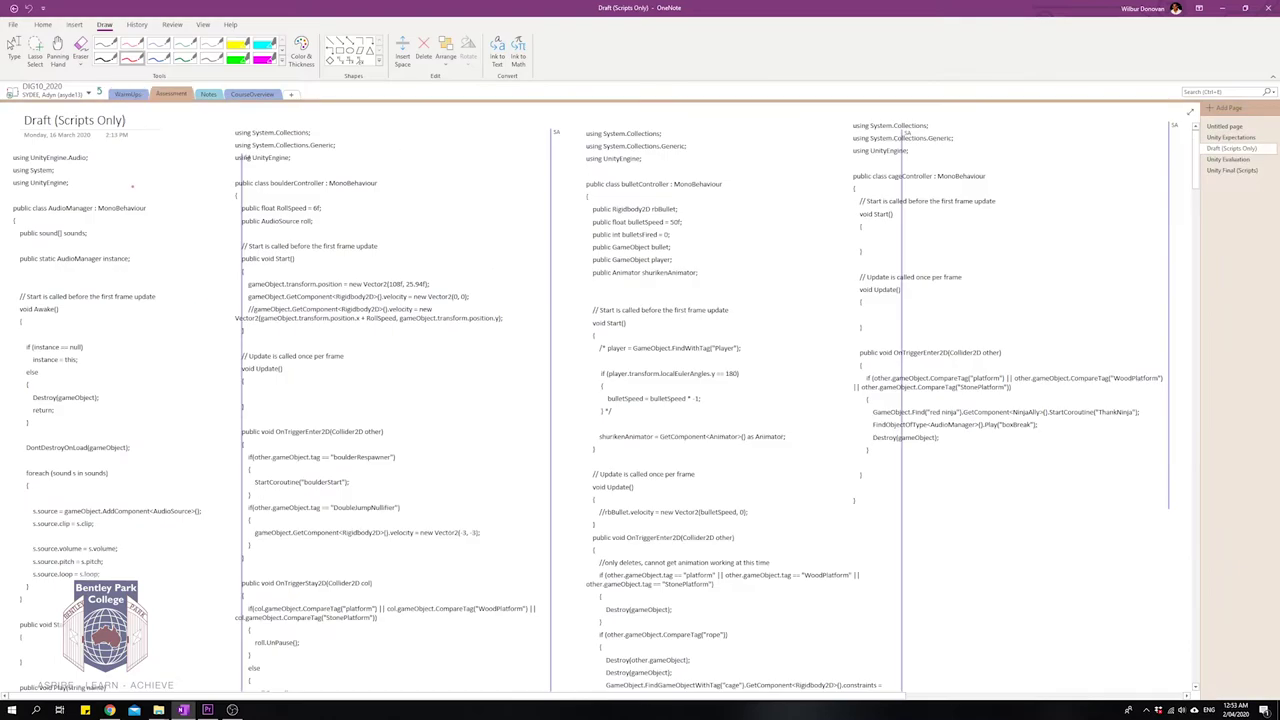
Add a NICE WORK comment after instance = this; and highlight it yellow.
click(104, 24)
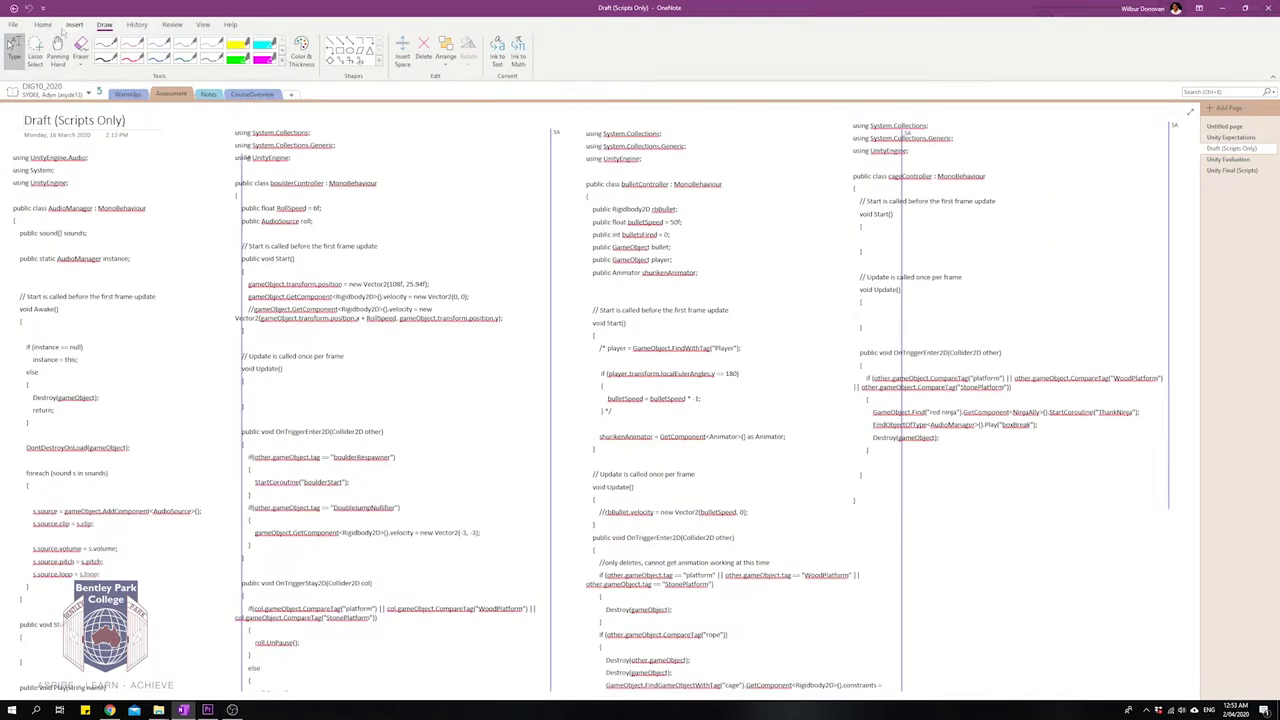
click(43, 24)
click(168, 250)
scroll(243, 255, down, 3)
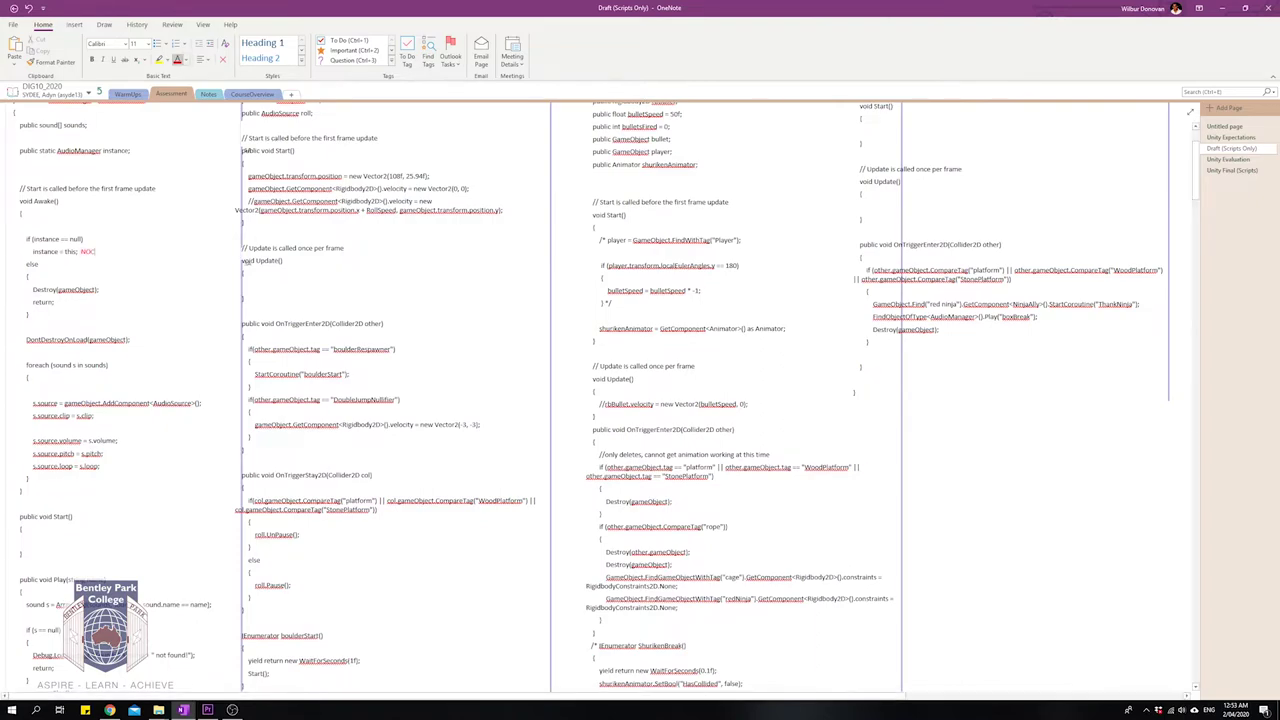
text(NICE WORK)
key(ctrl+shift+Left)
key(ctrl+shift+Left)
key(ctrl+alt+h)
scroll(189, 232, down, 3)
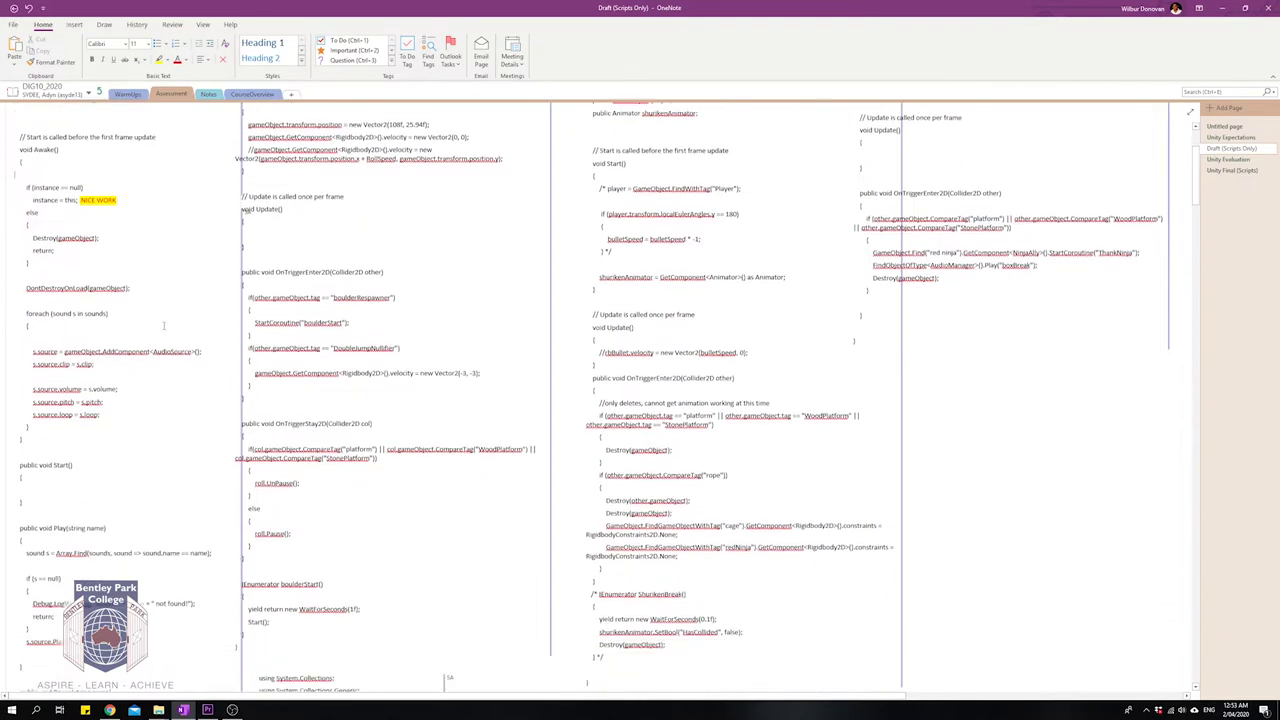
Browse the Unity Evaluation and Unity Expectations pages, then the CourseOverview section.
click(1228, 159)
click(1230, 137)
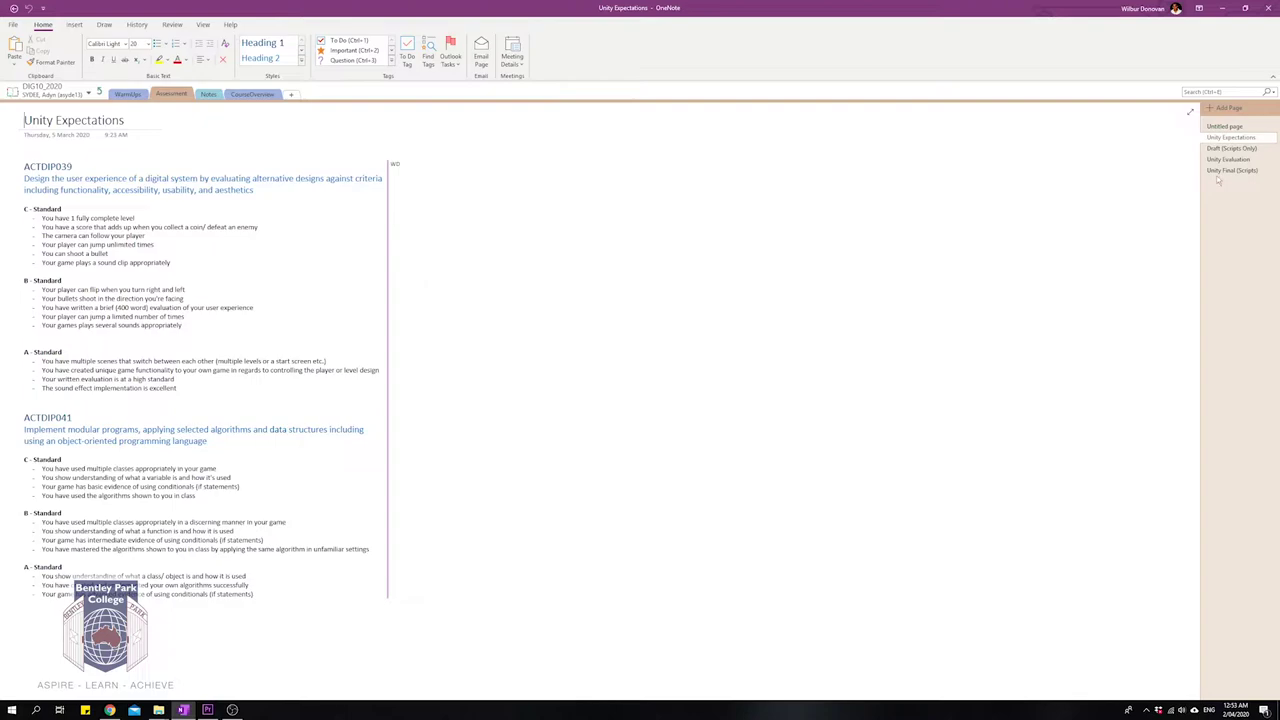
click(252, 94)
scroll(167, 257, down, 3)
scroll(167, 257, up, 3)
scroll(167, 257, down, 3)
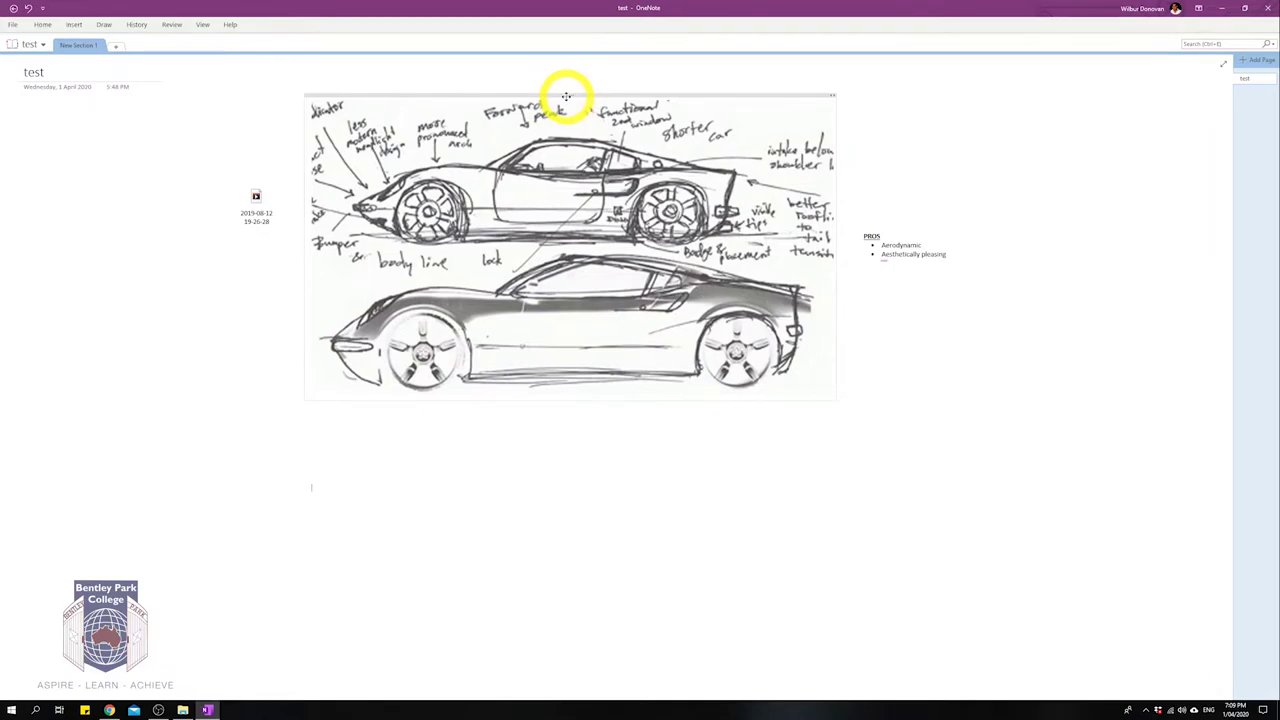
mouse_move(570, 97)
mouse_down()
mouse_move(600, 193)
mouse_move(569, 131)
mouse_move(577, 149)
mouse_up()
click(875, 227)
mouse_move(875, 227)
mouse_down()
mouse_move(608, 334)
mouse_move(51, 343)
mouse_up()
mouse_move(257, 200)
mouse_down()
mouse_move(846, 205)
mouse_move(895, 150)
mouse_up()
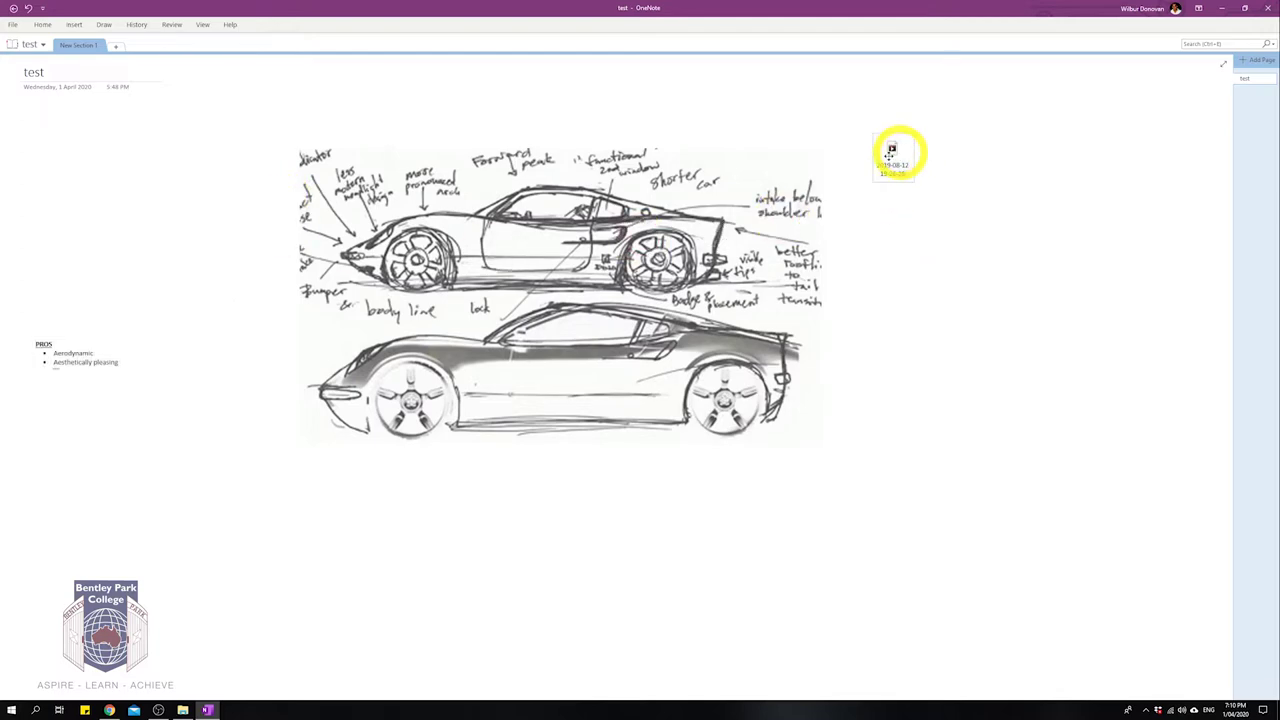
drag(76, 336, 214, 209)
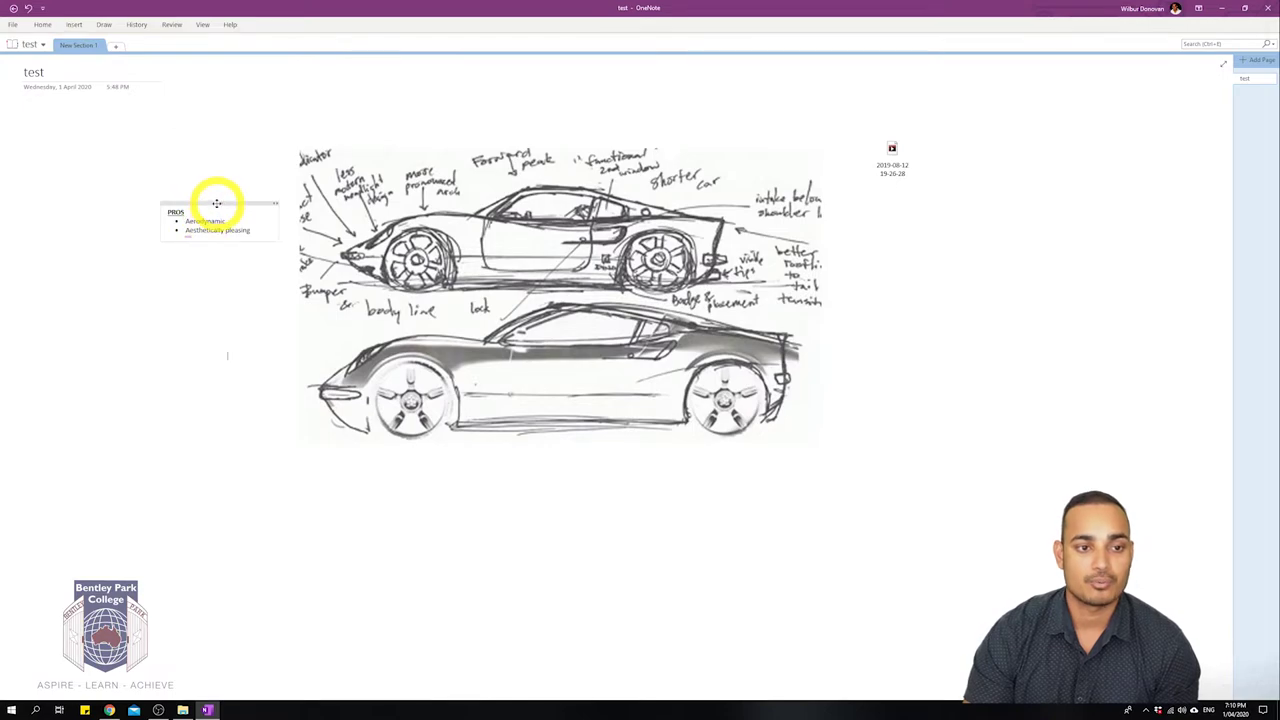
drag(217, 200, 169, 165)
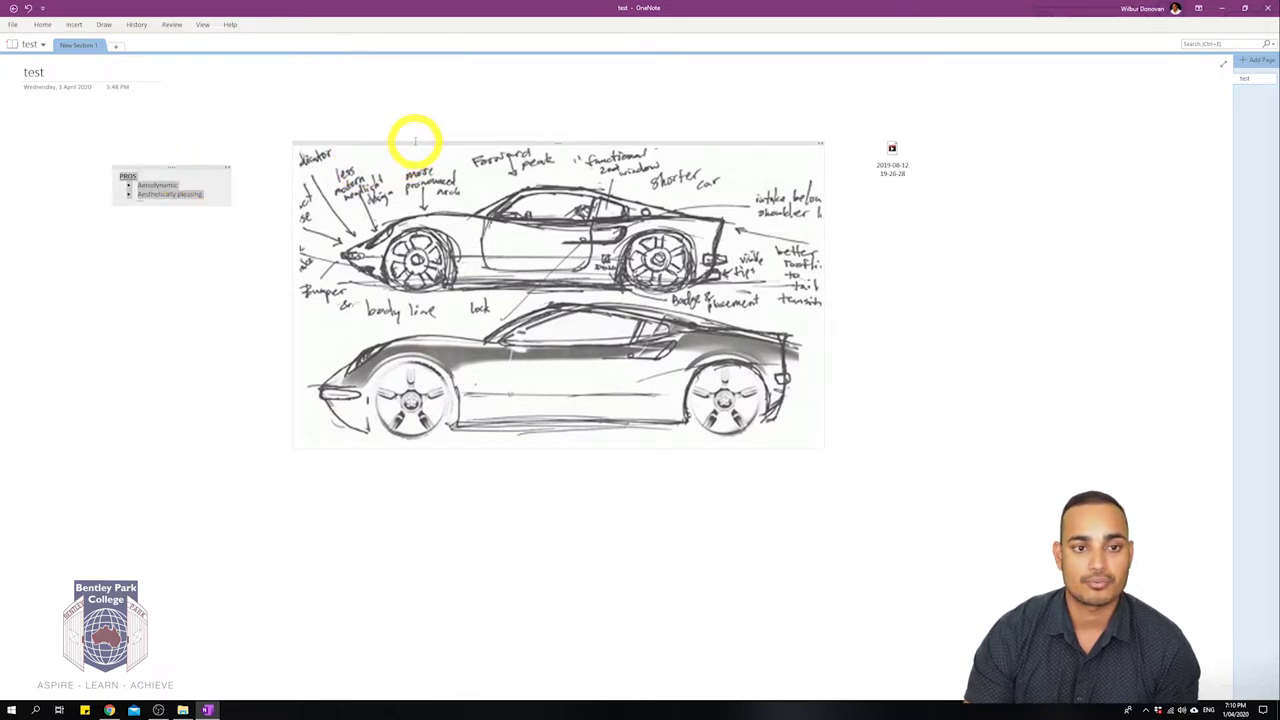
drag(416, 145, 392, 193)
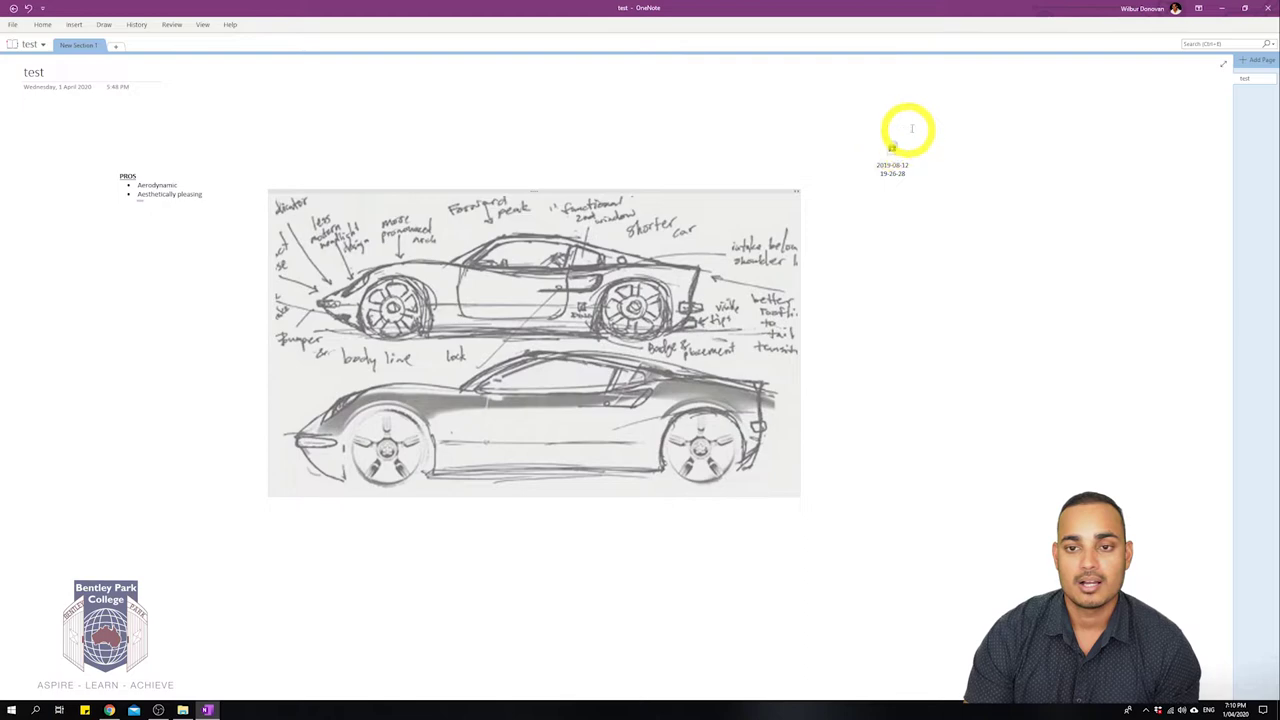
drag(895, 150, 395, 125)
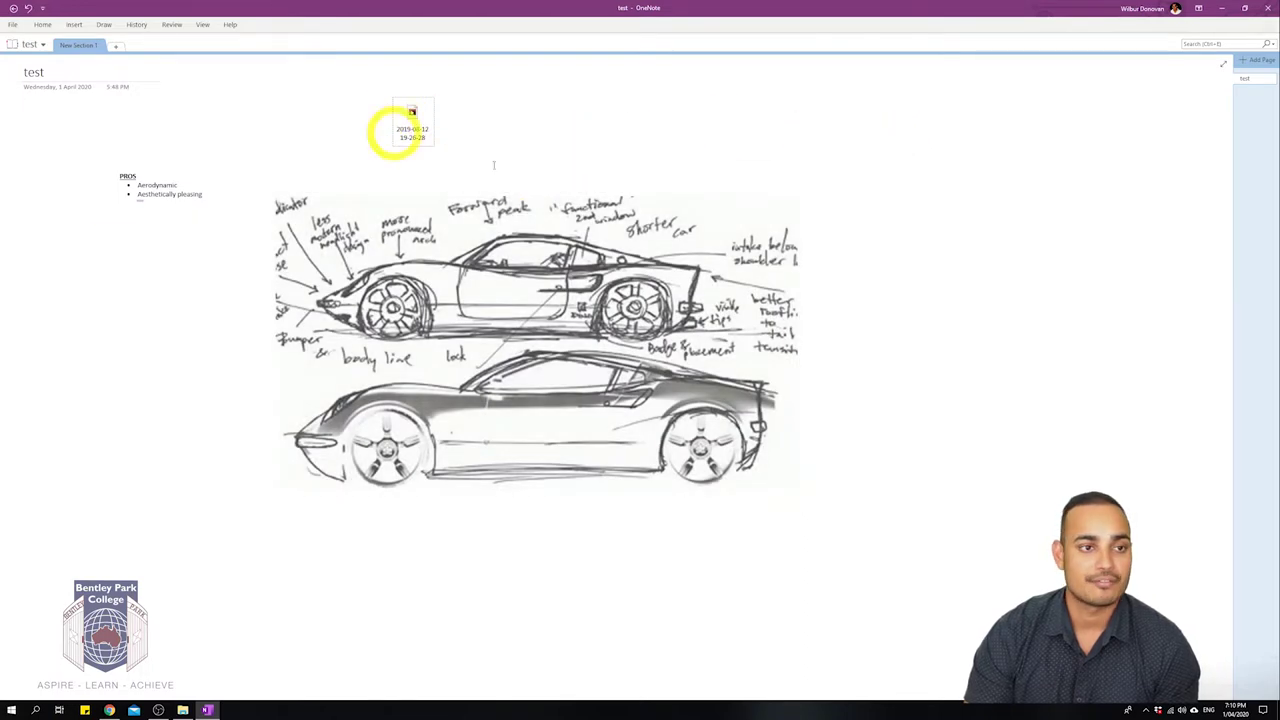
click(191, 421)
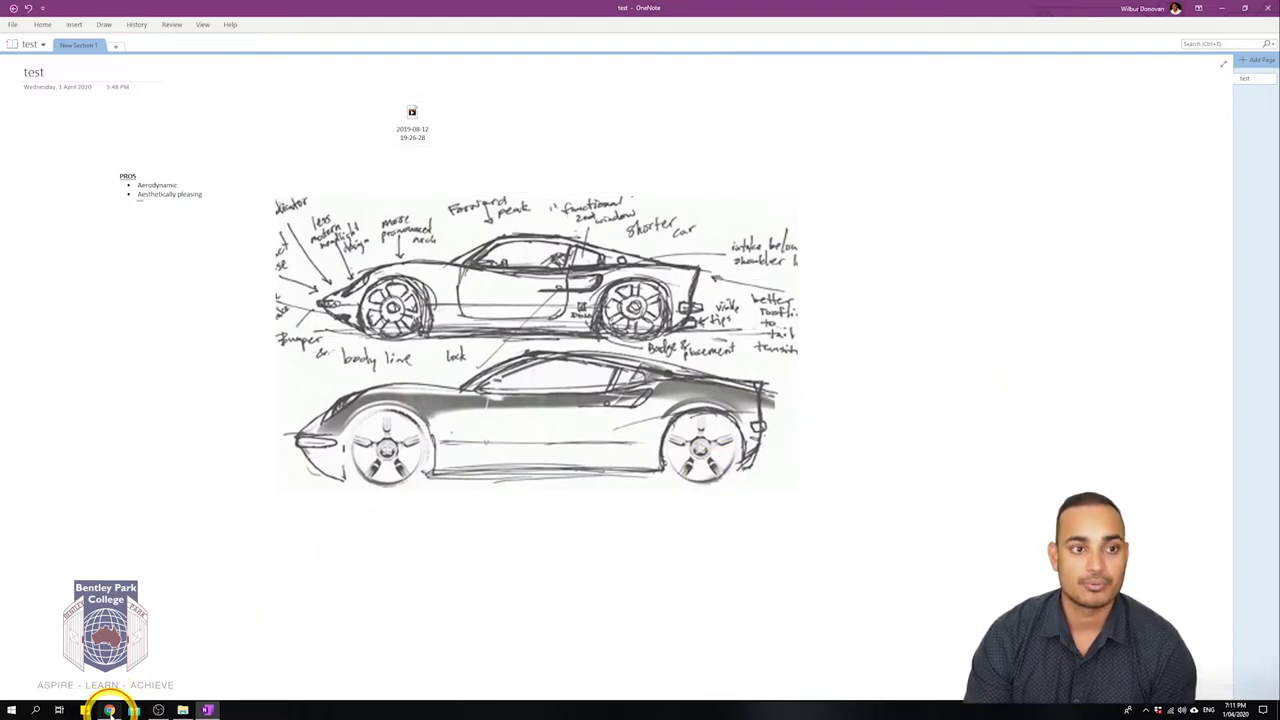
Load outlook.com in Chrome and sign in with the school account email.
click(108, 710)
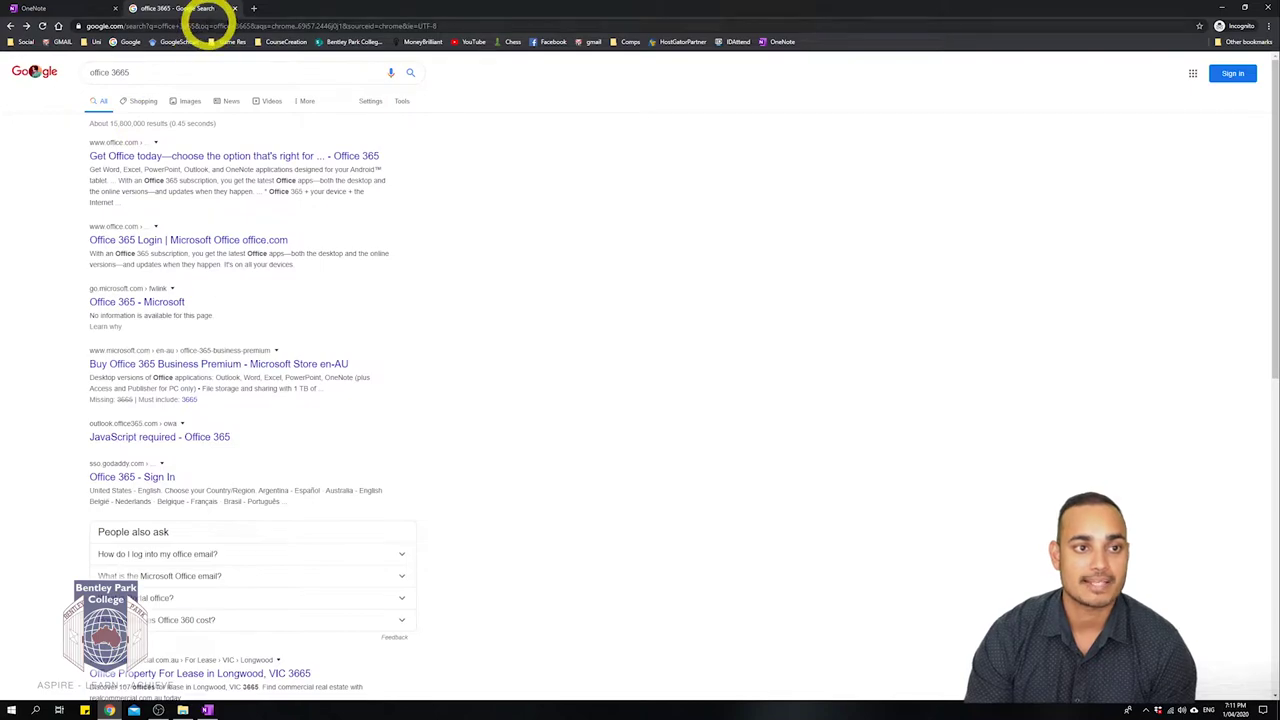
click(212, 25)
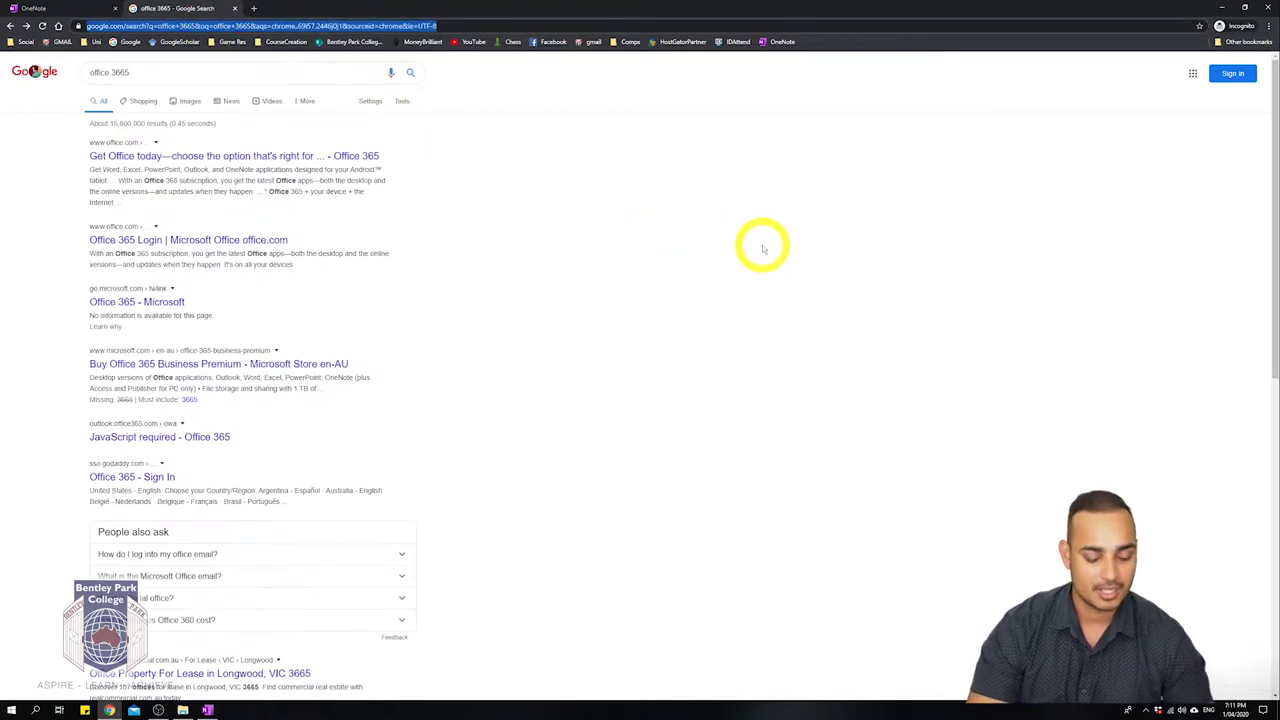
text(outlook)
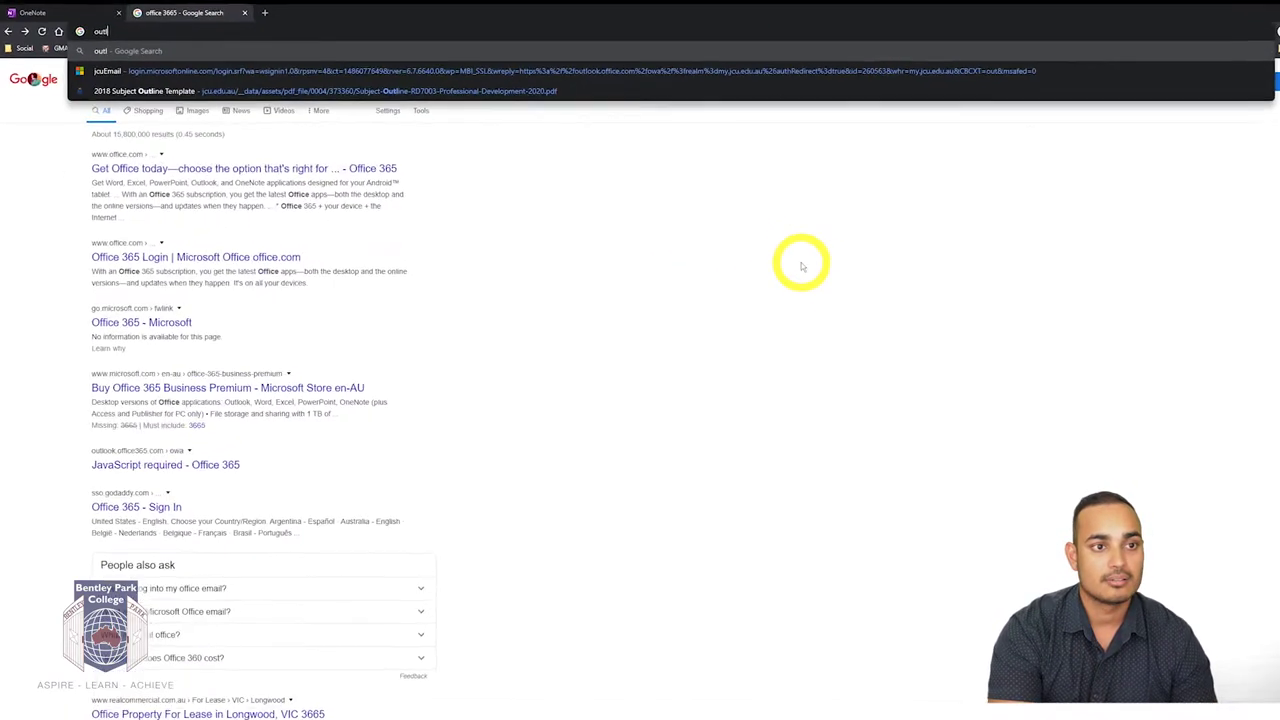
text(.com)
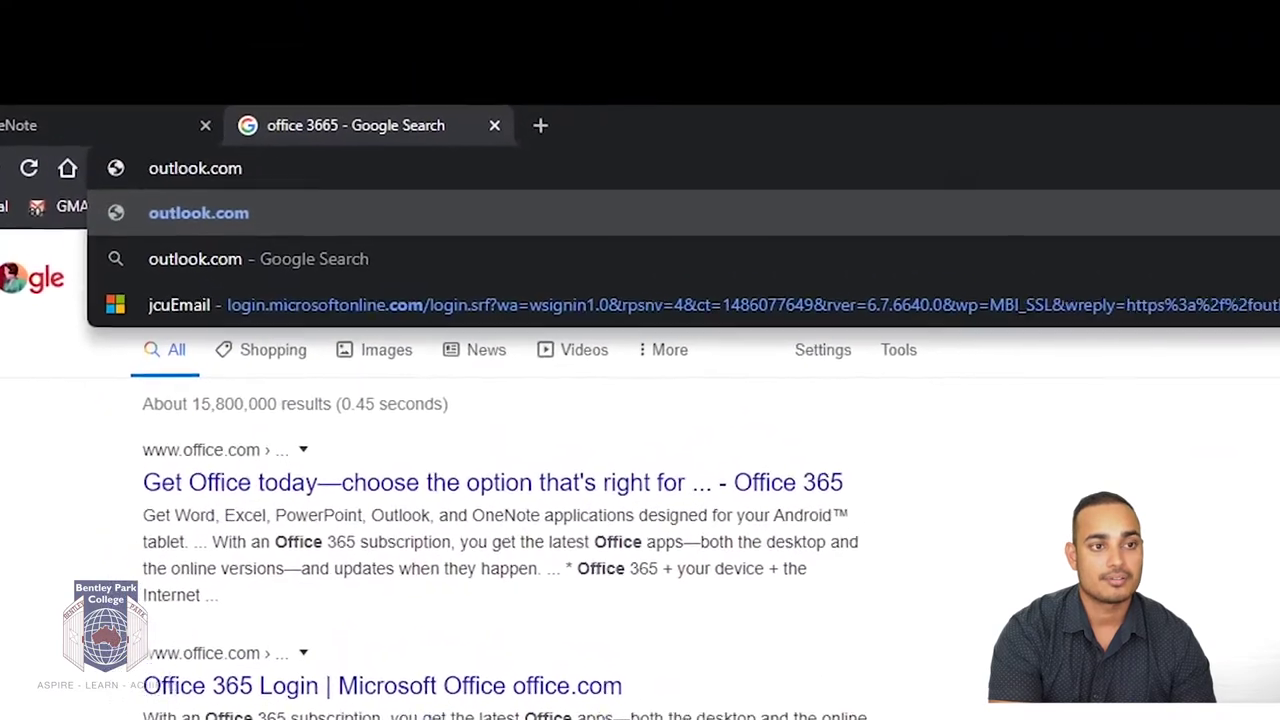
key(Return)
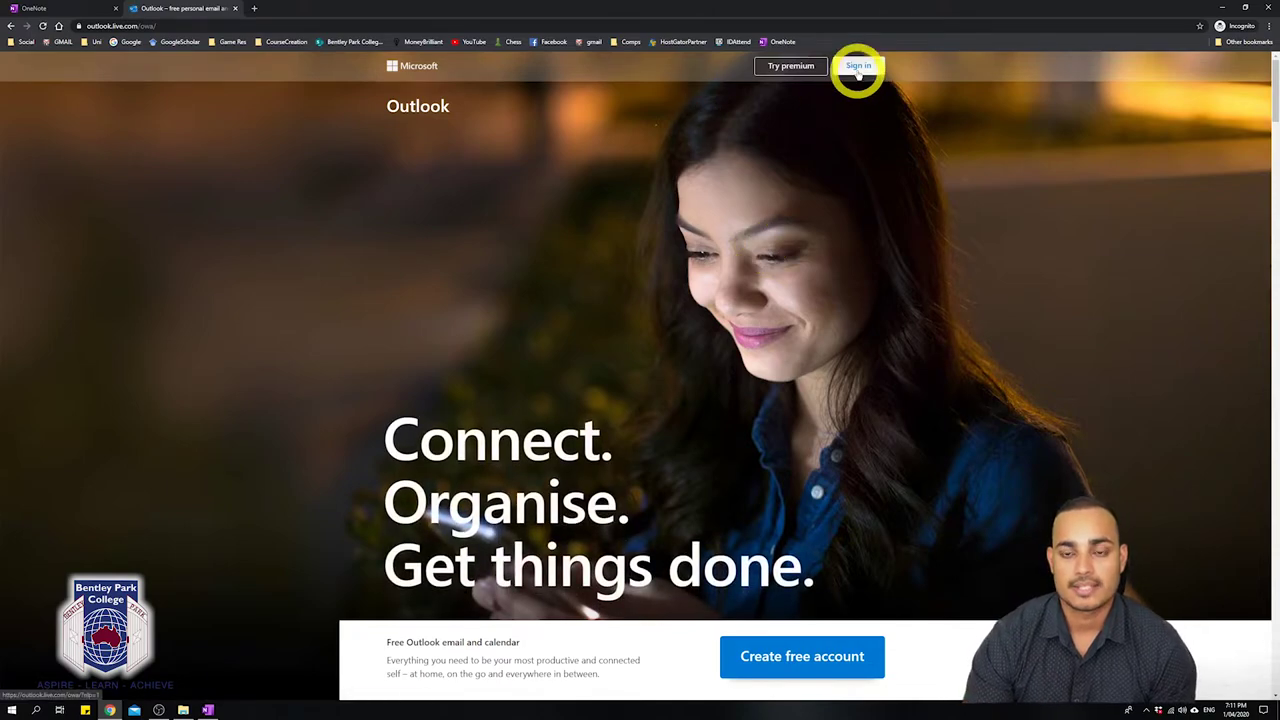
click(857, 68)
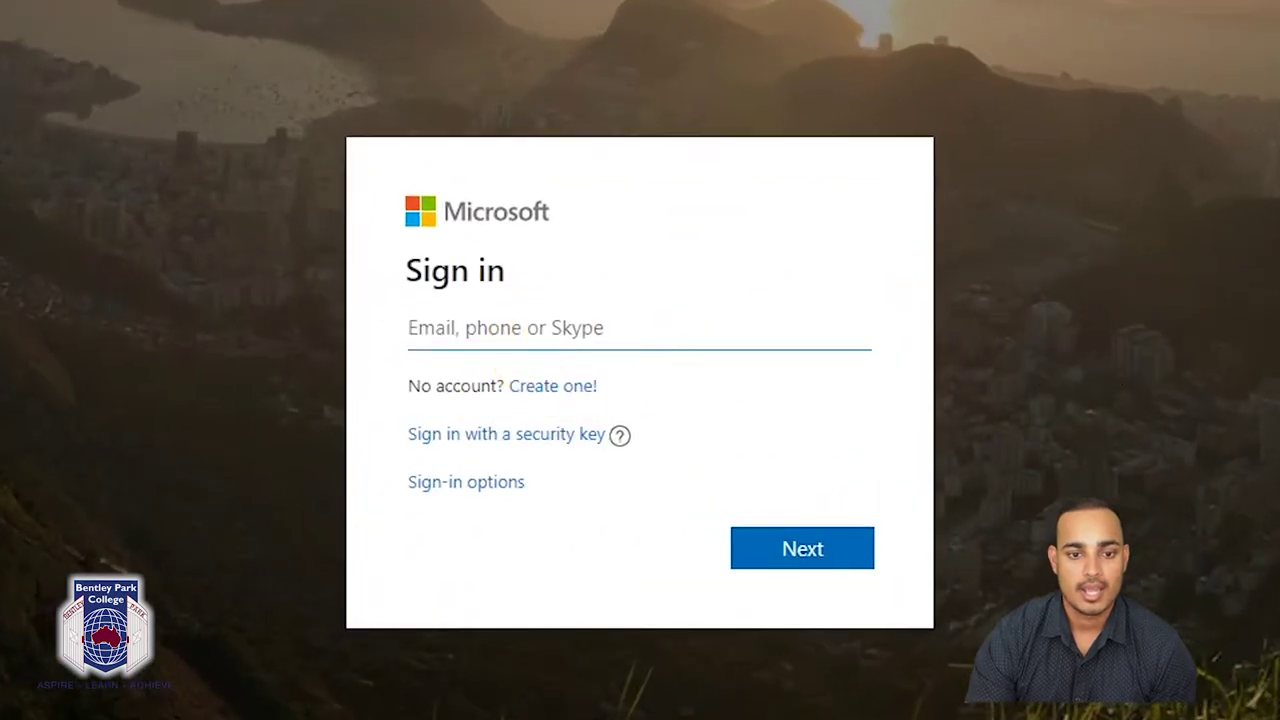
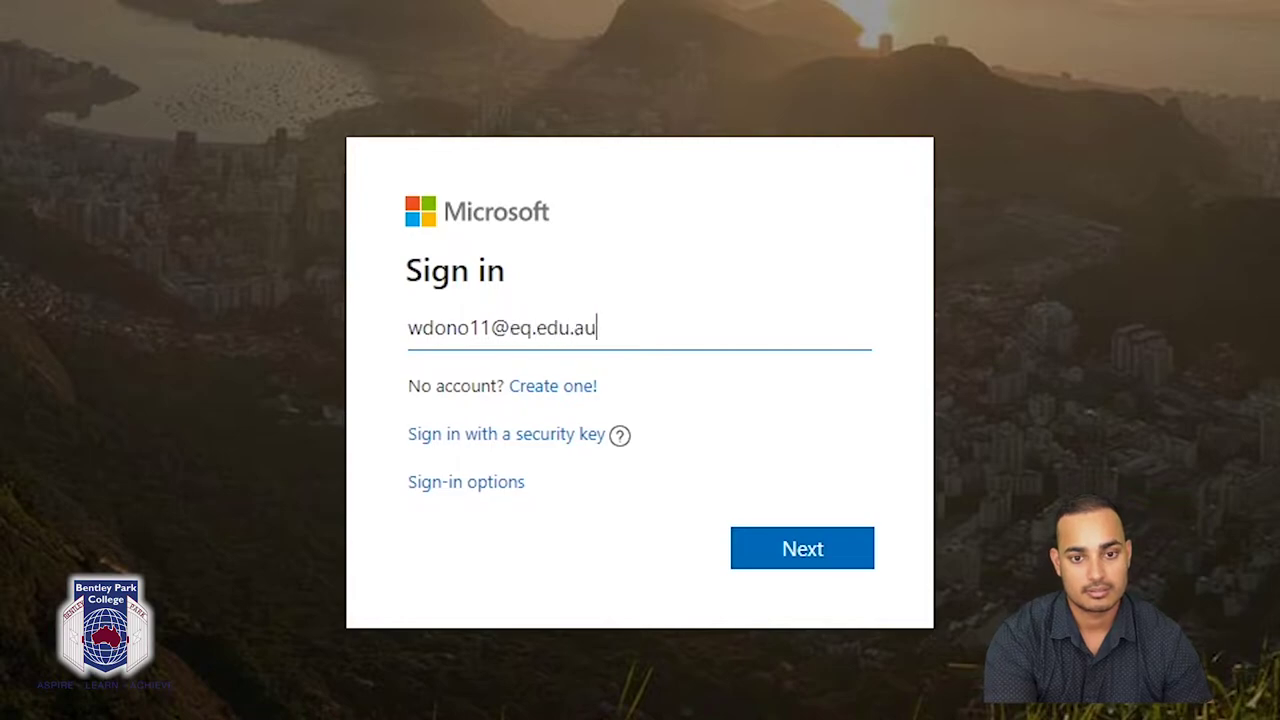
key(Return)
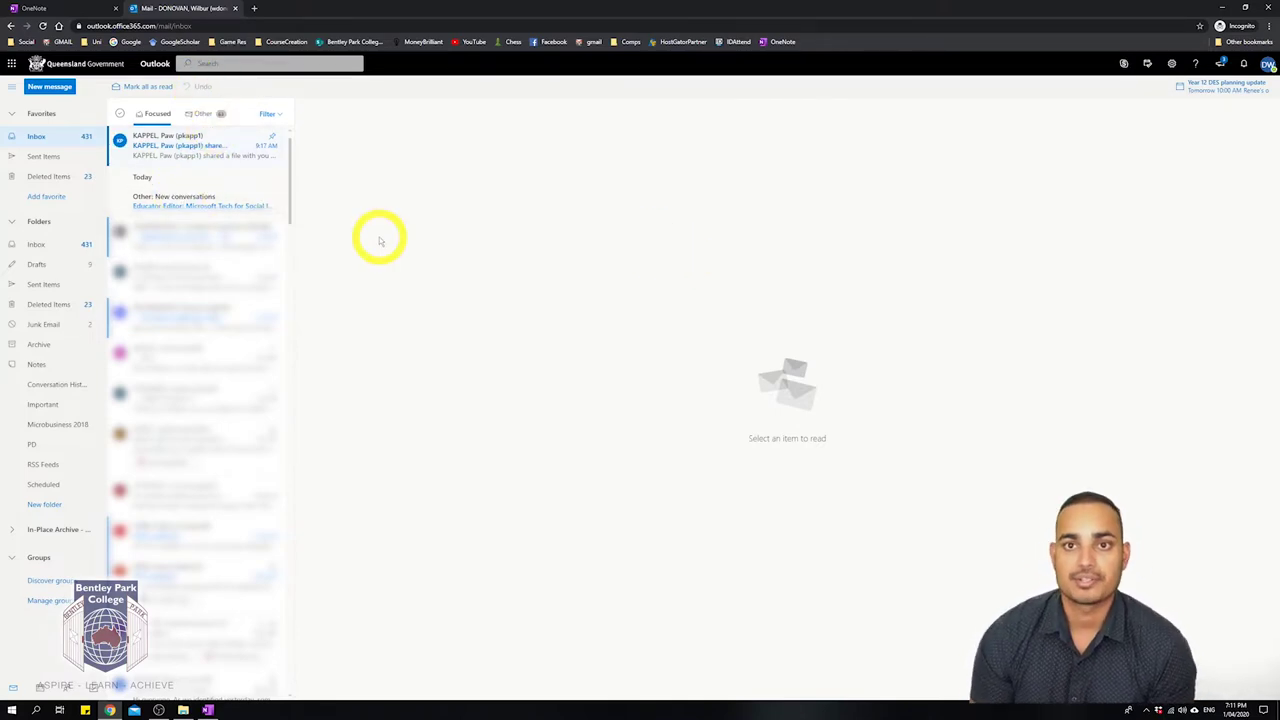
Open the newest Focused inbox email announcing the shared Test-student file.
click(310, 63)
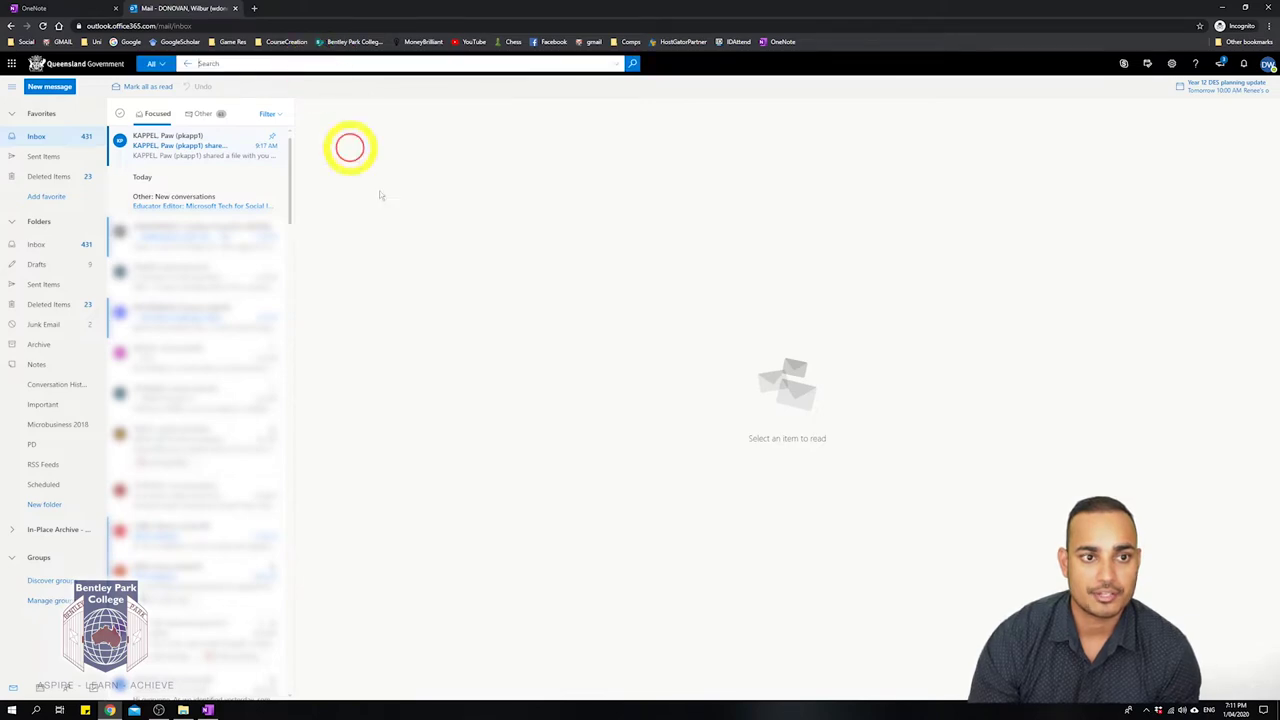
click(230, 170)
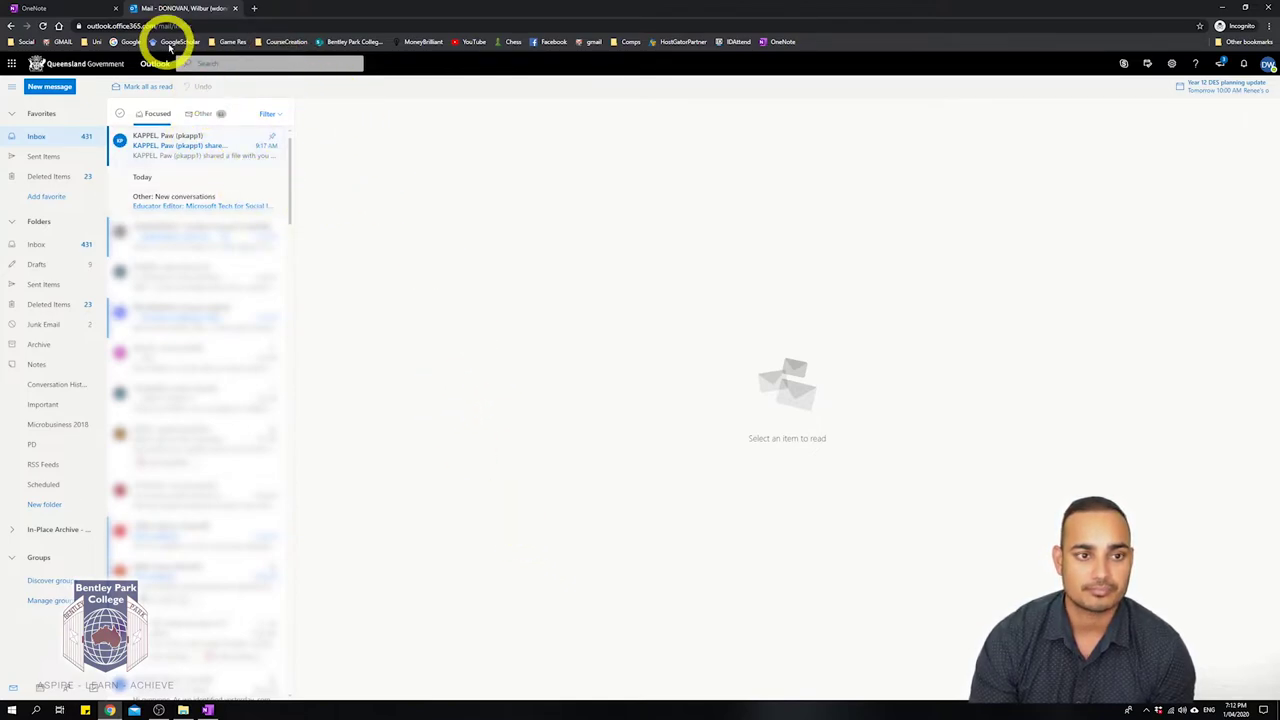
click(203, 63)
click(389, 283)
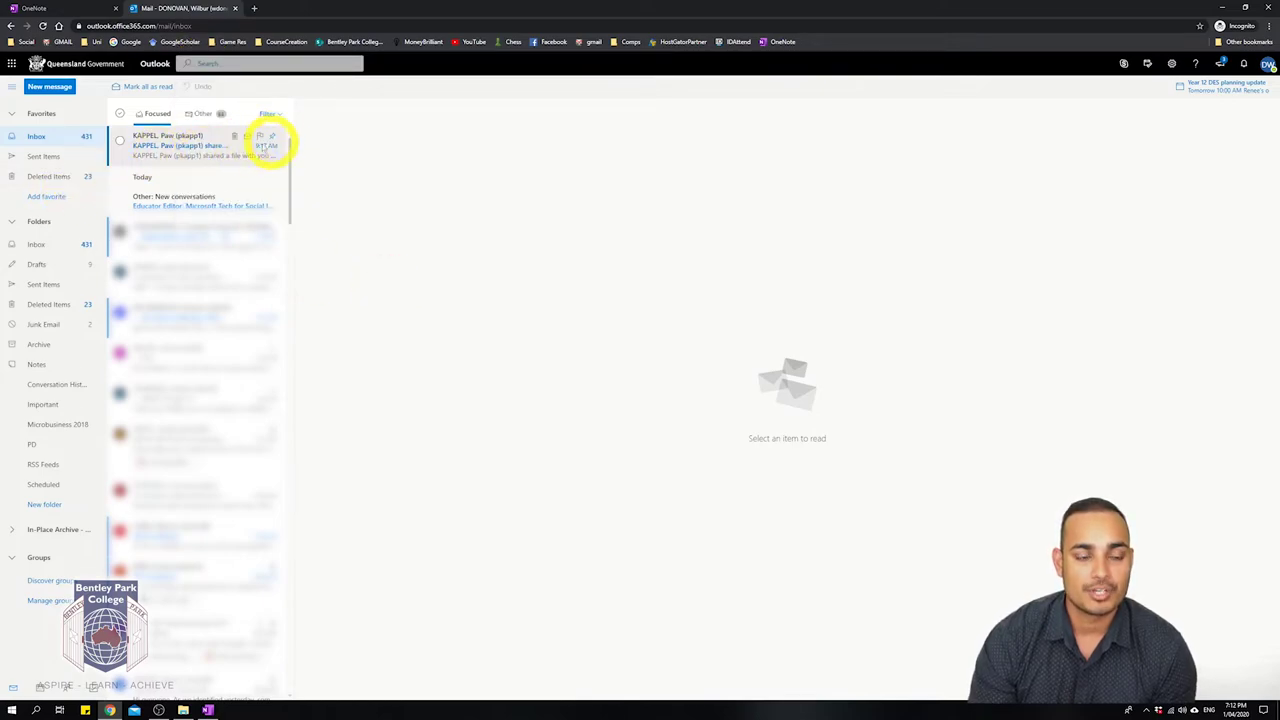
click(178, 148)
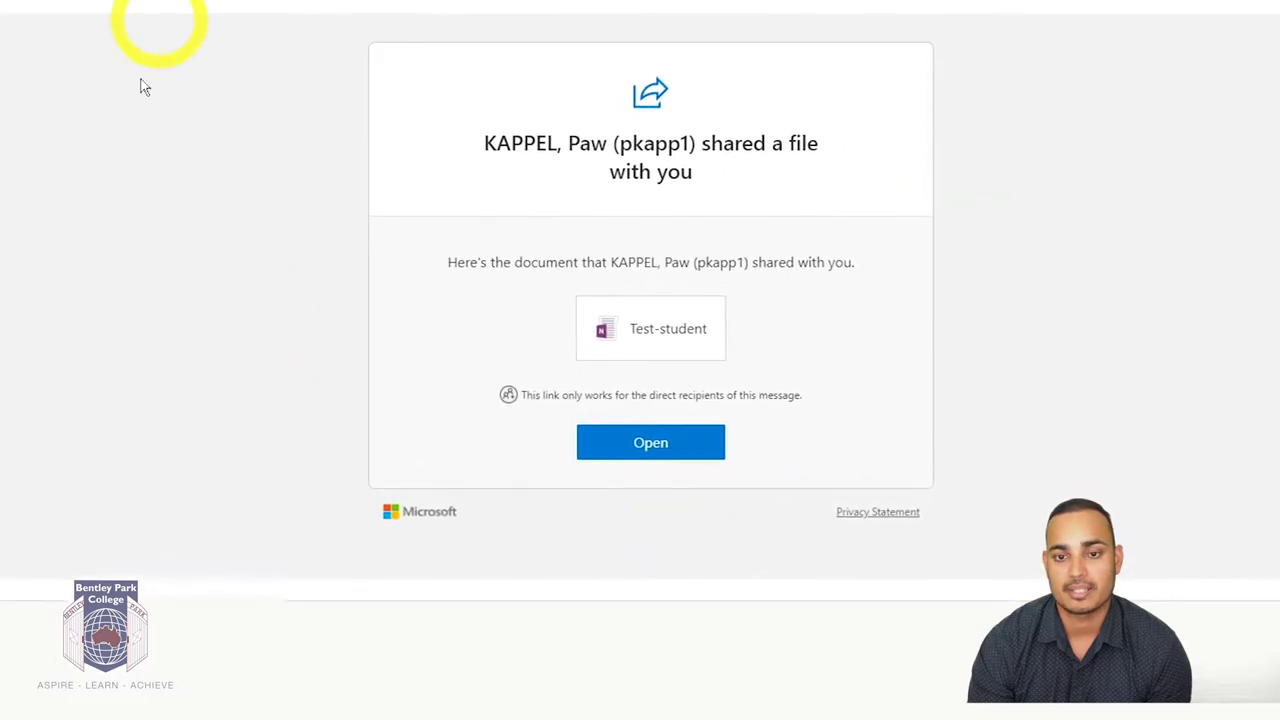
drag(465, 135, 683, 131)
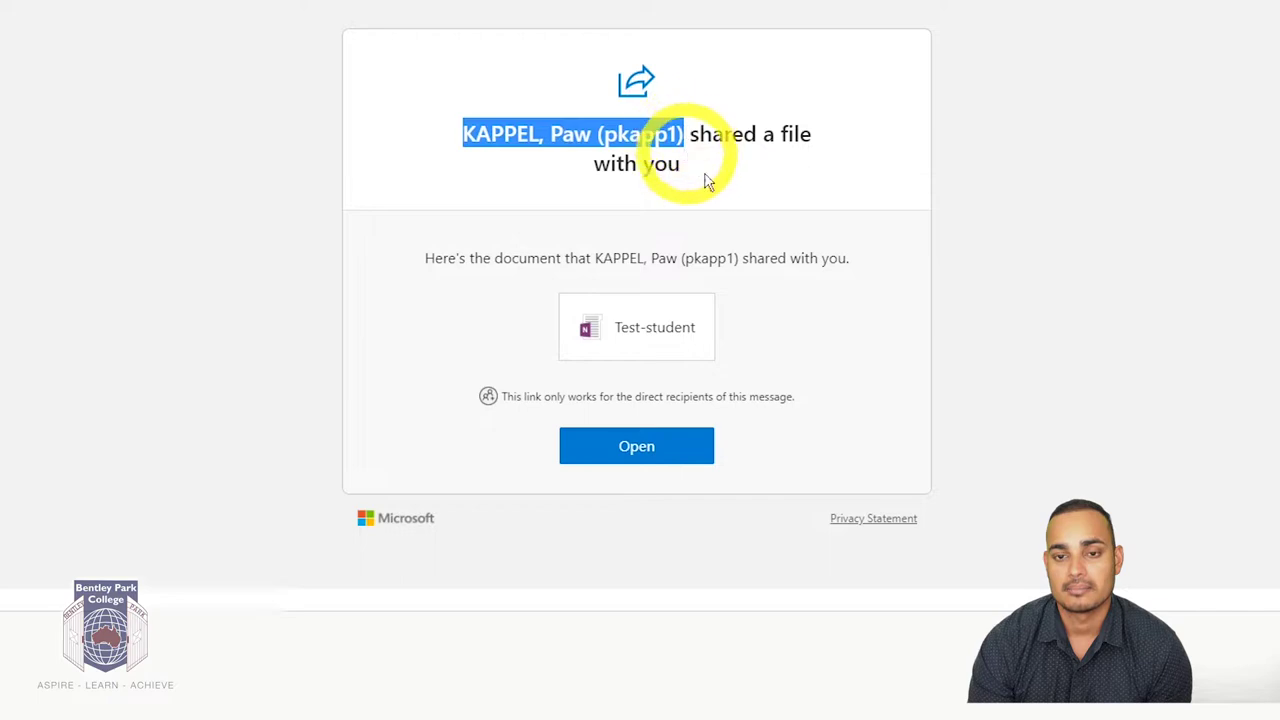
click(1157, 351)
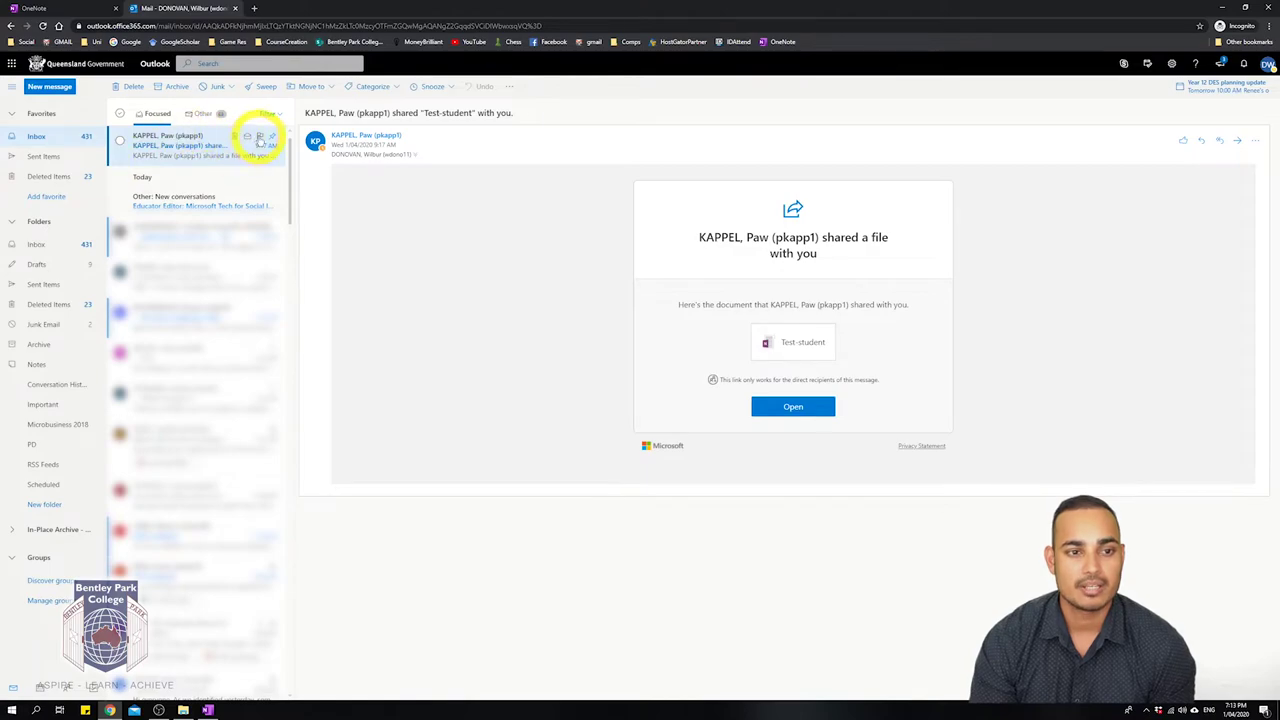
Unpin the Test-student sharing email, find it further down, and pin it back on top.
click(261, 142)
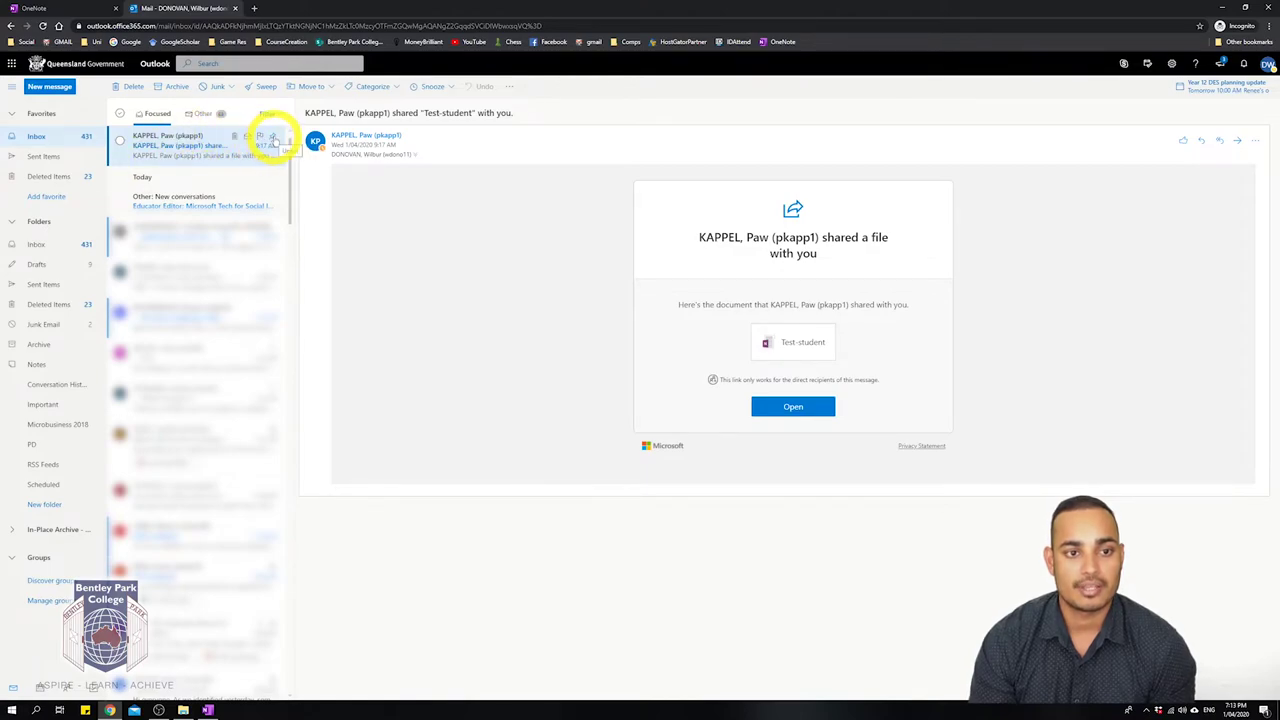
click(272, 141)
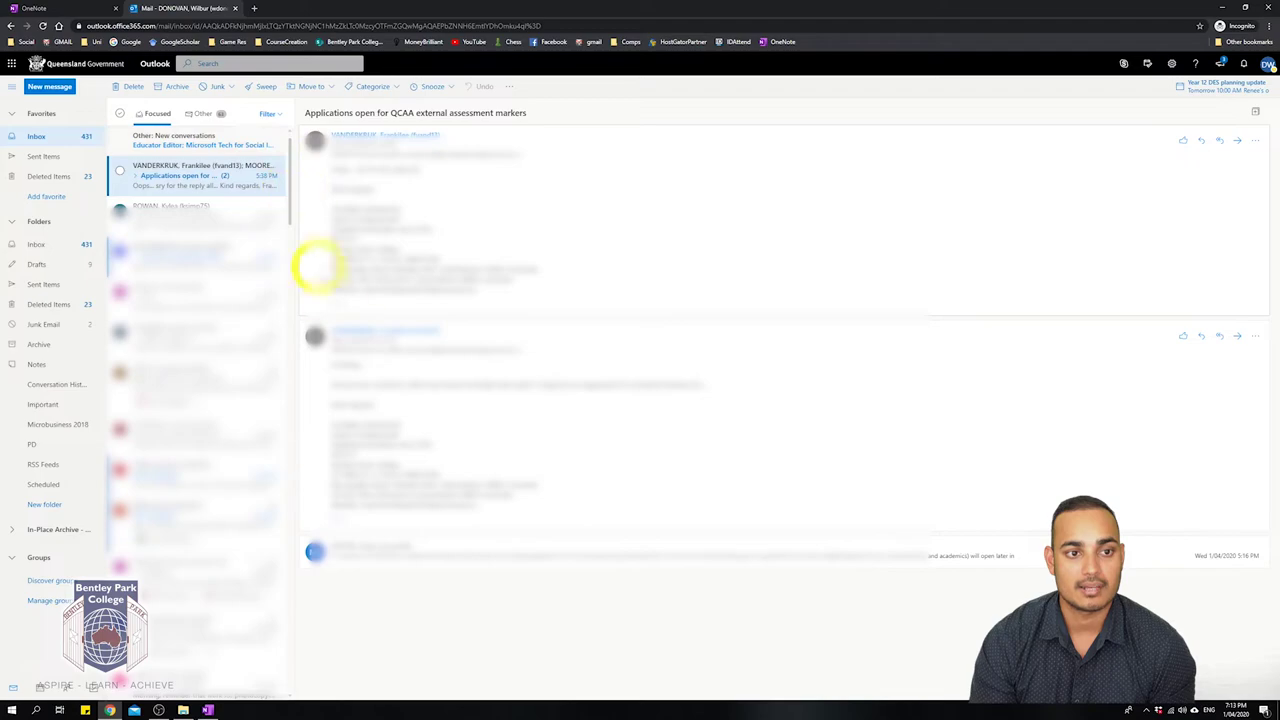
scroll(213, 313, down, 2)
scroll(553, 368, down, 5)
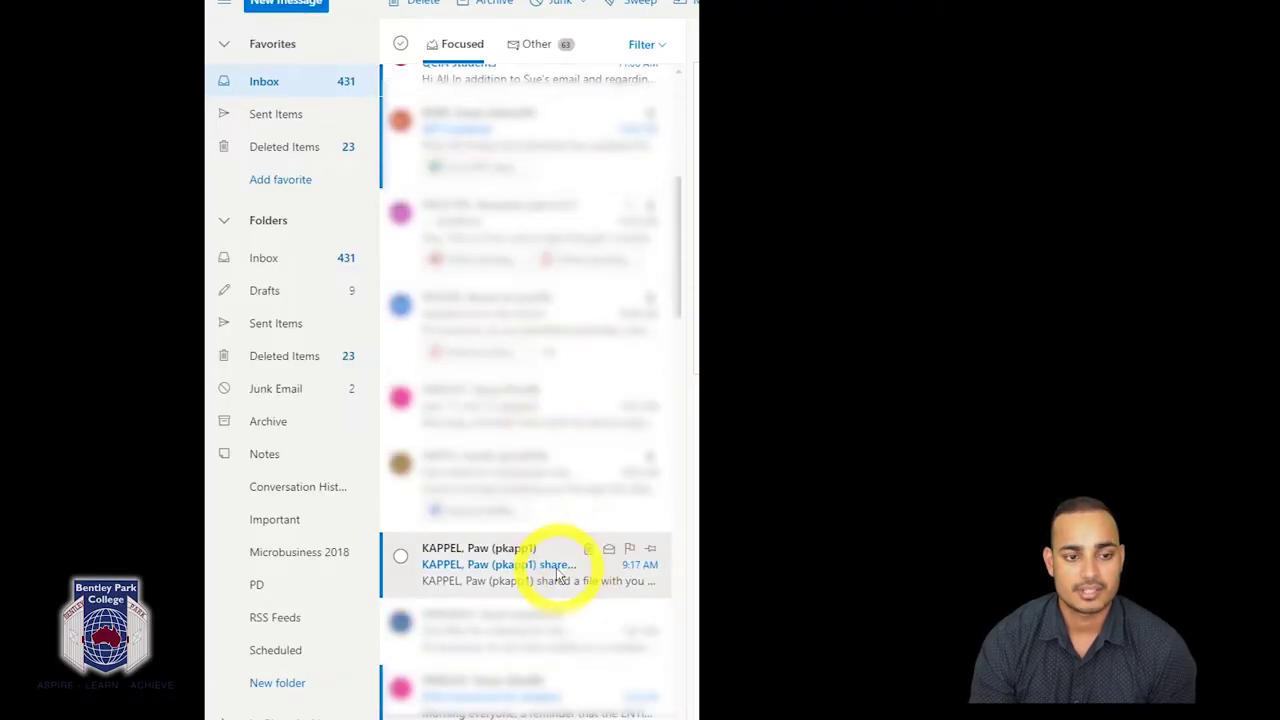
click(651, 556)
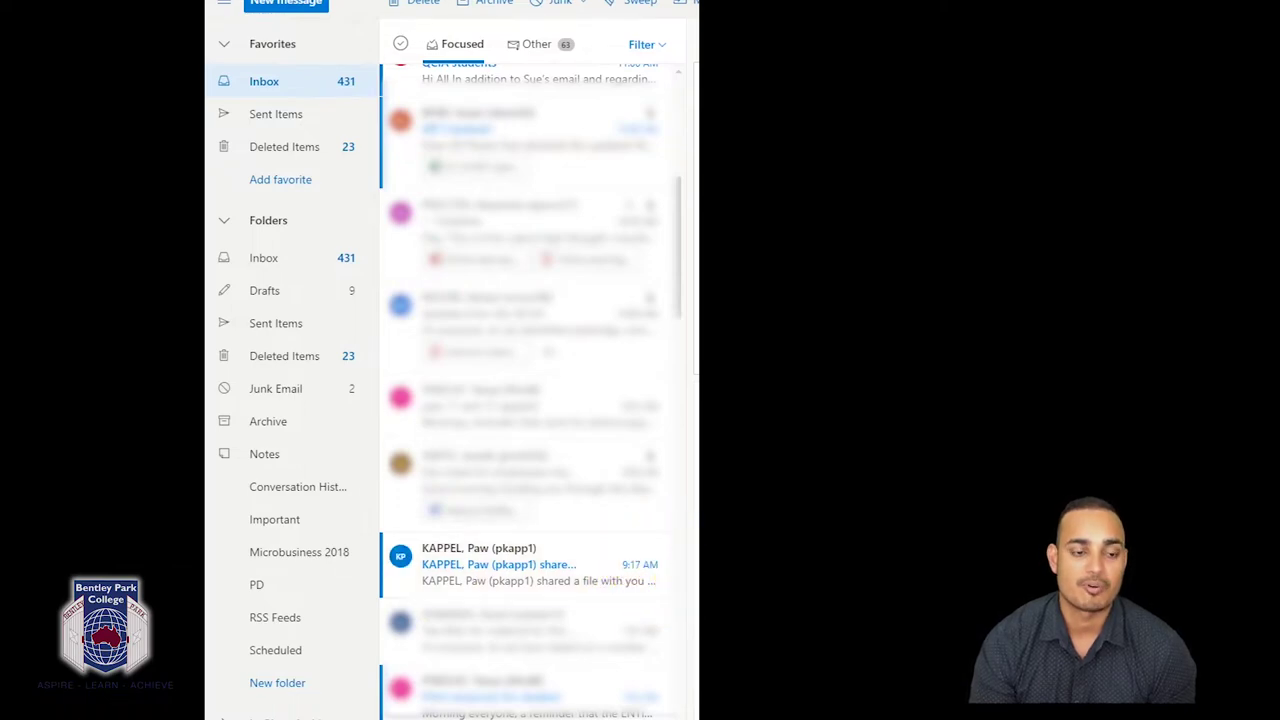
click(651, 557)
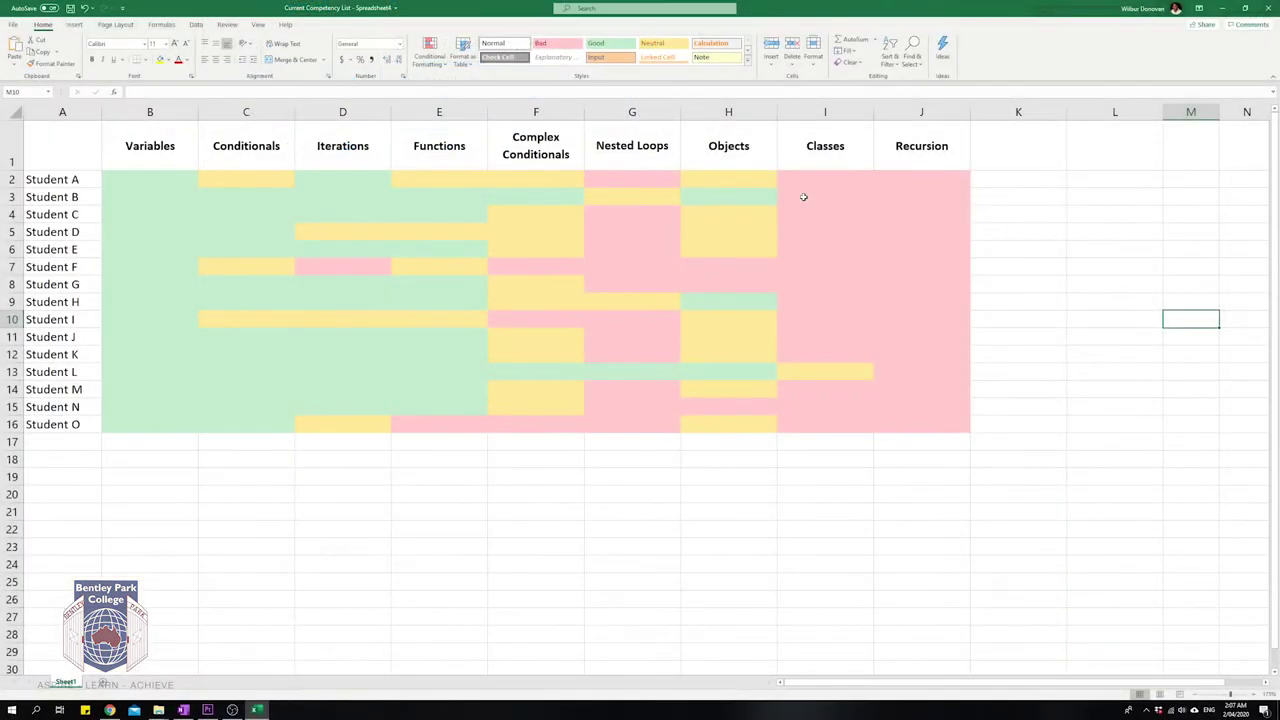
Give Student B's cell I3 the Neutral style and Student L's cell I13 the Good style.
click(803, 197)
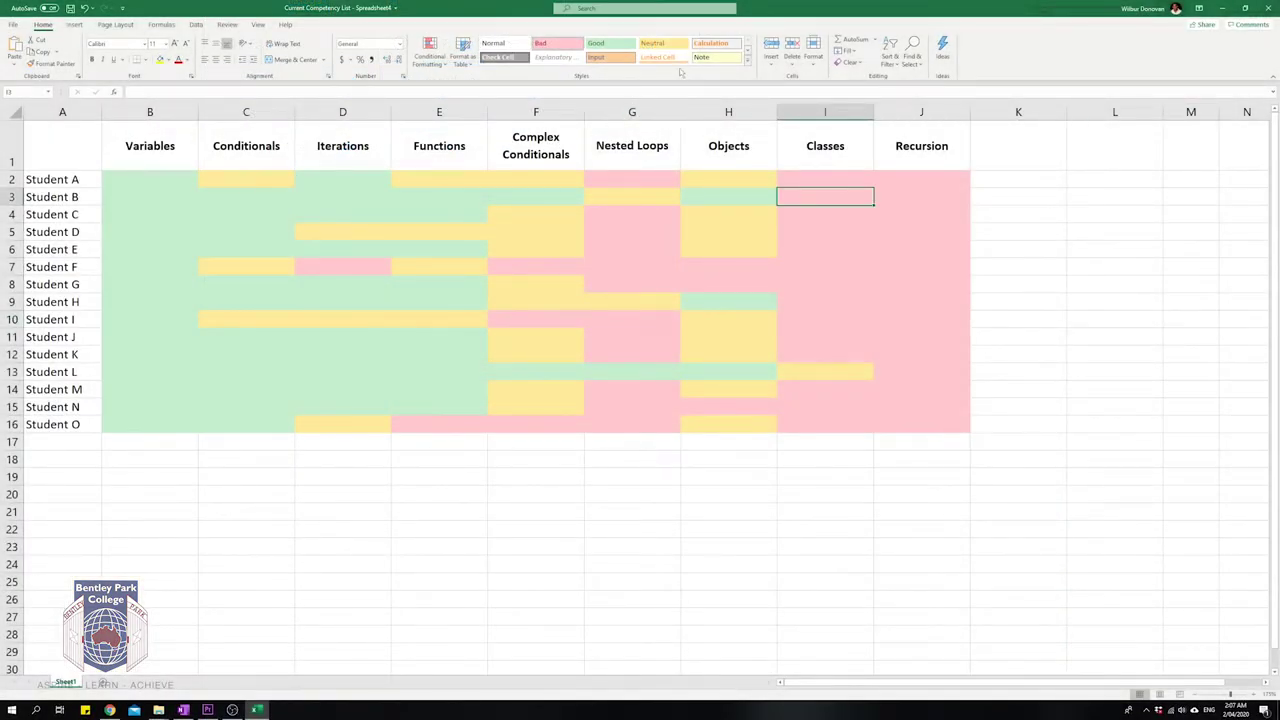
click(652, 43)
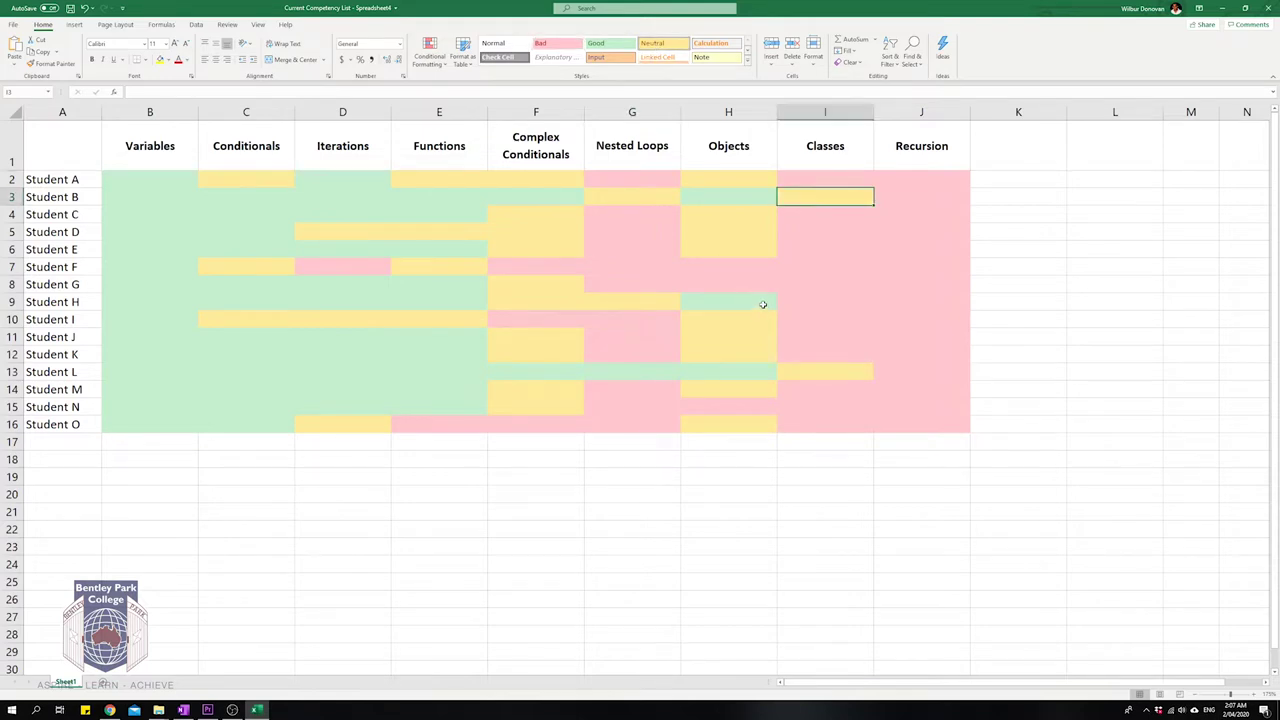
click(825, 371)
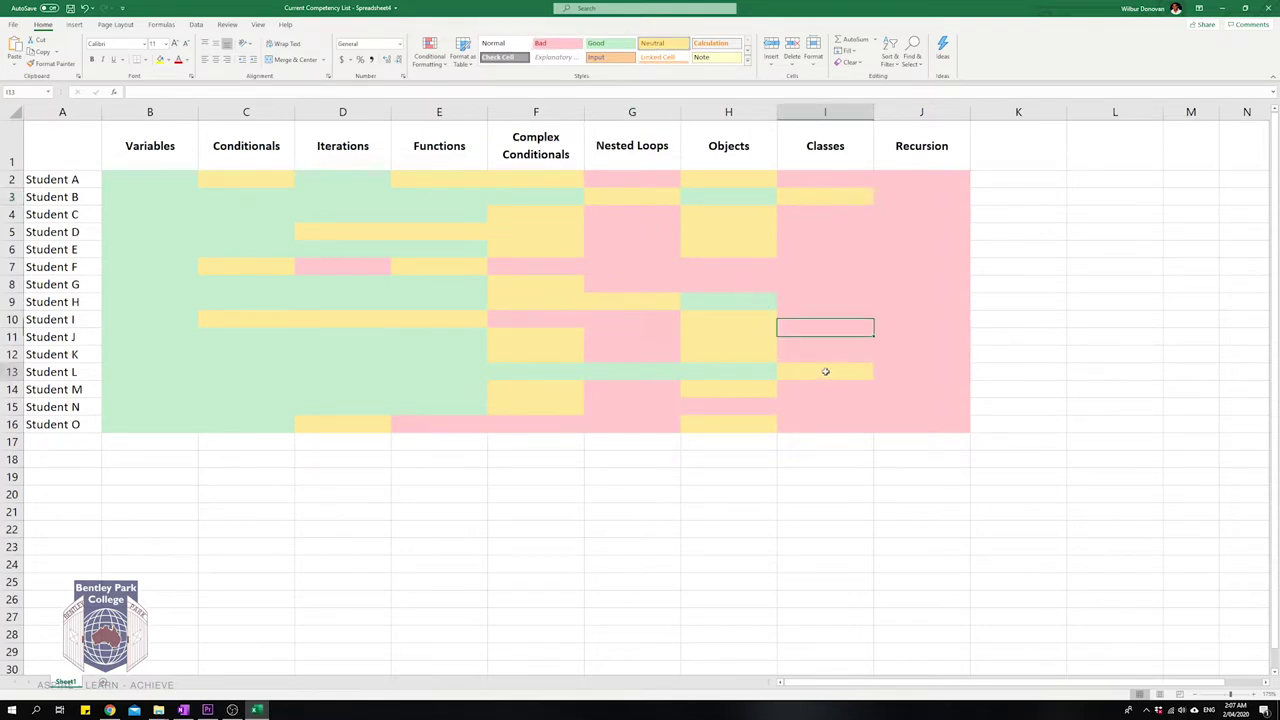
click(596, 43)
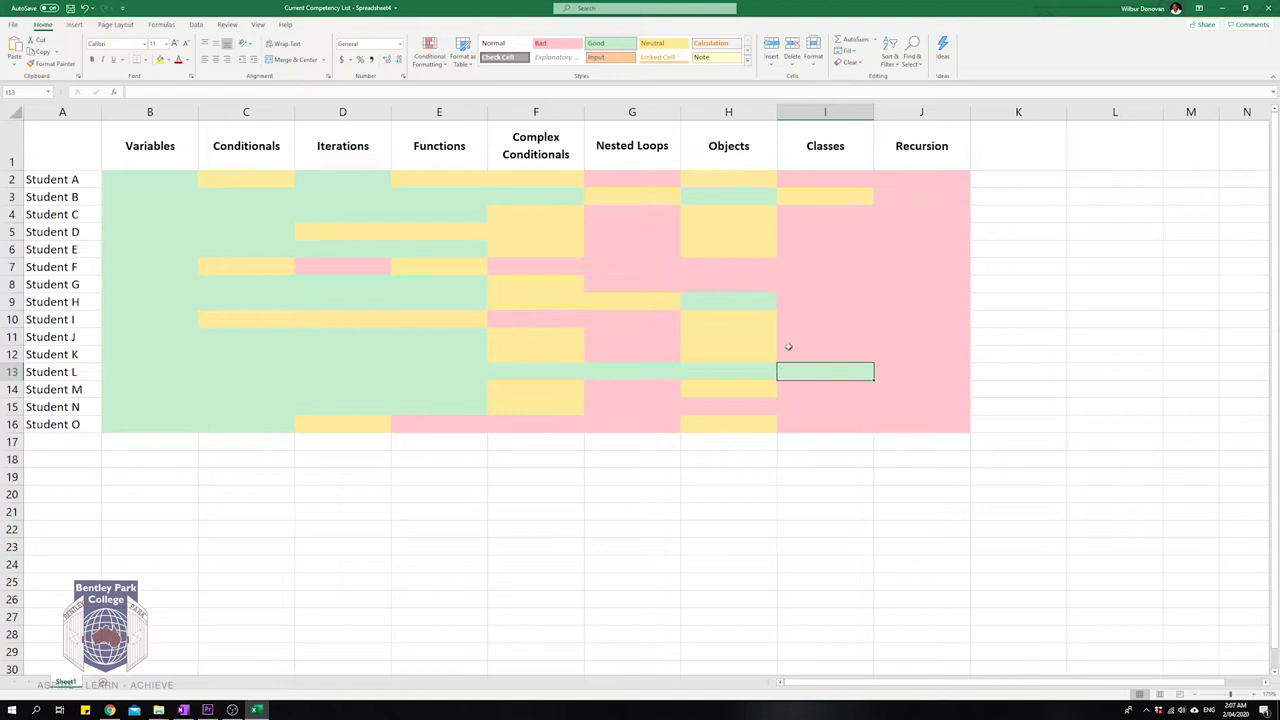
Apply the Neutral style to Student H's Classes cell I9.
click(809, 353)
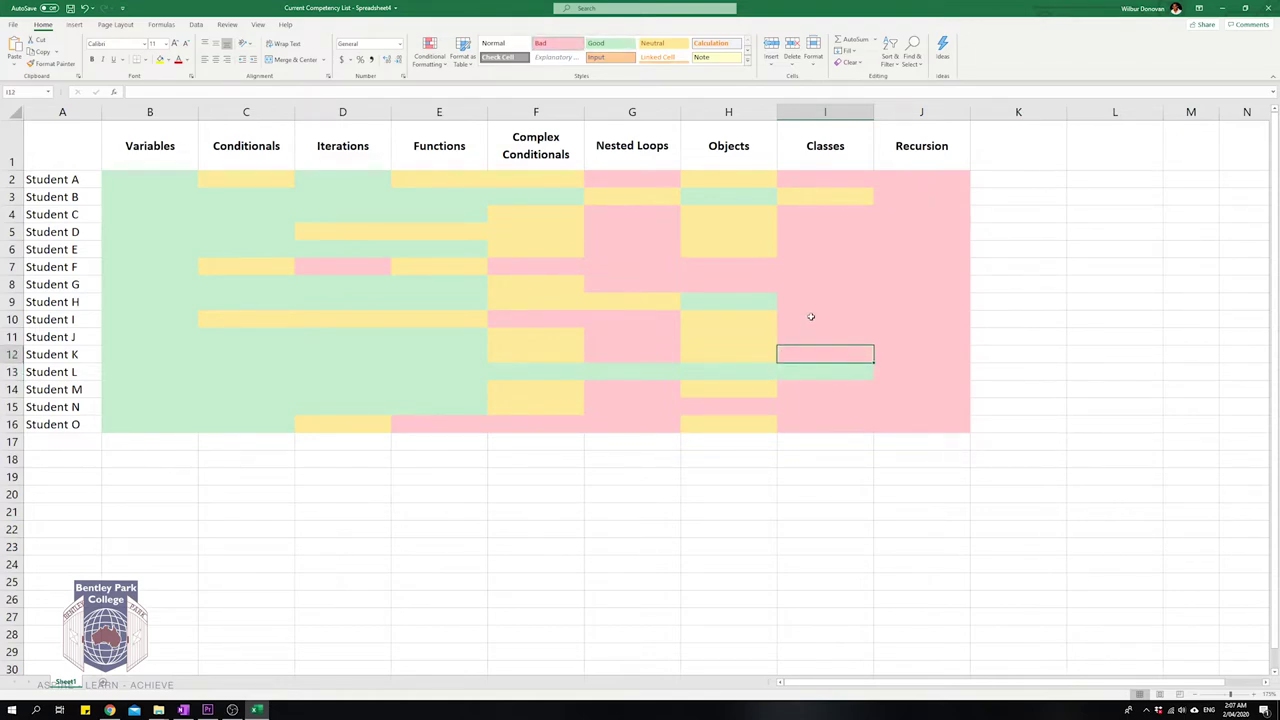
click(794, 220)
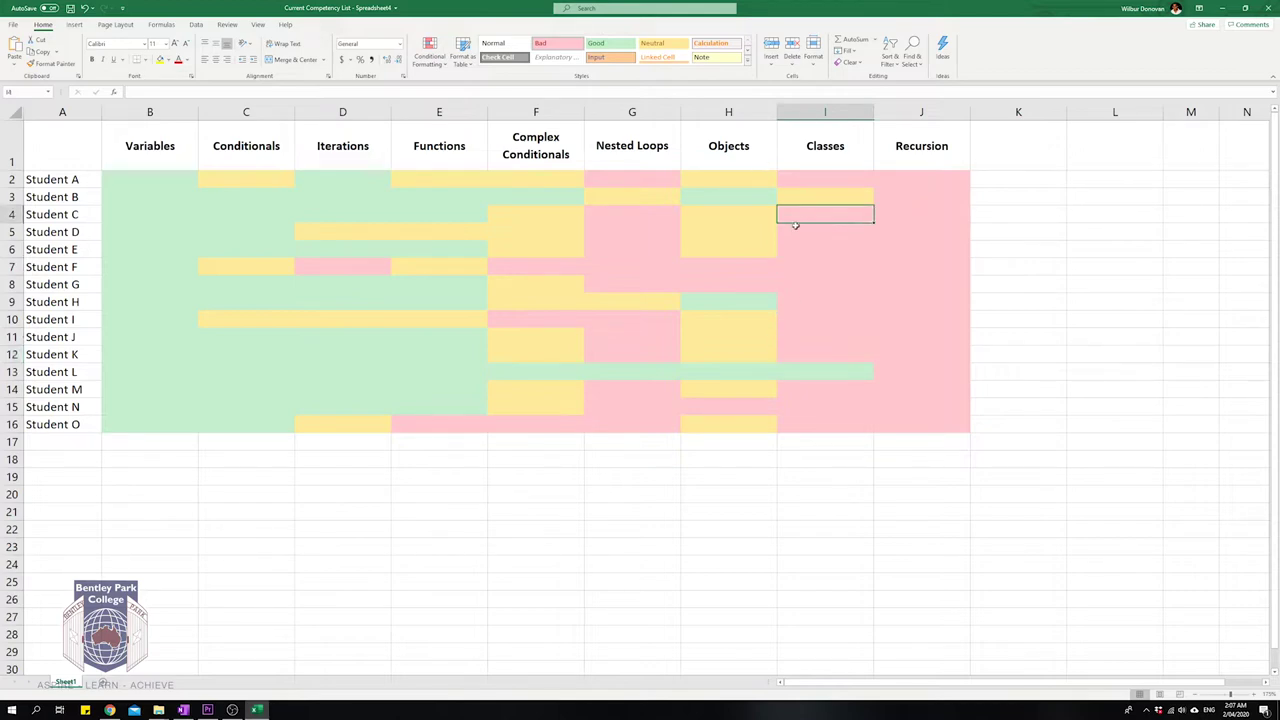
click(797, 234)
click(792, 250)
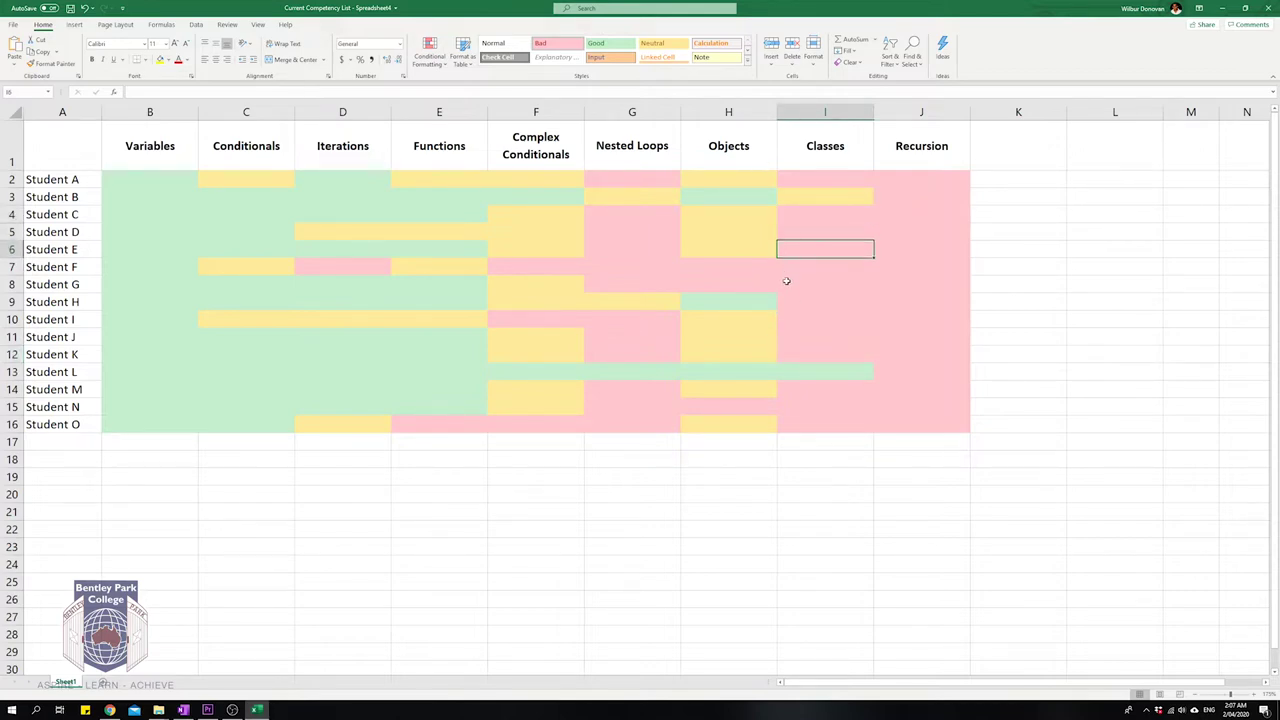
click(786, 282)
click(794, 304)
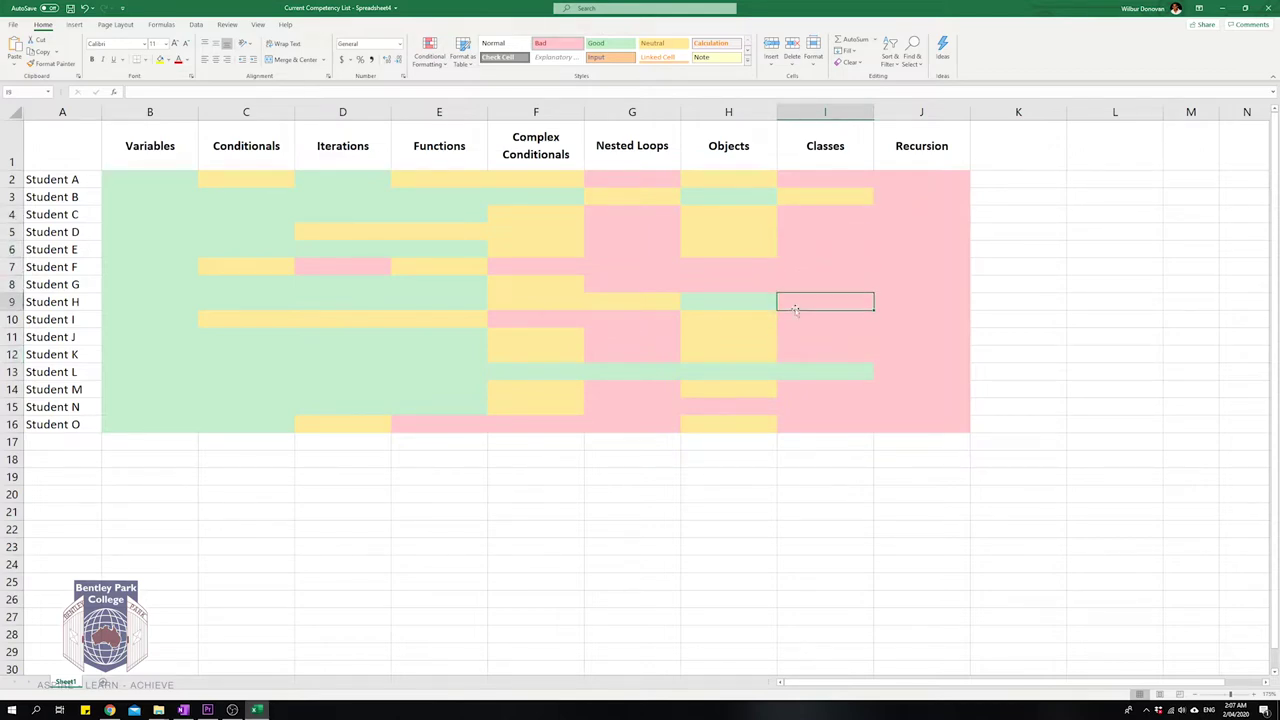
click(666, 49)
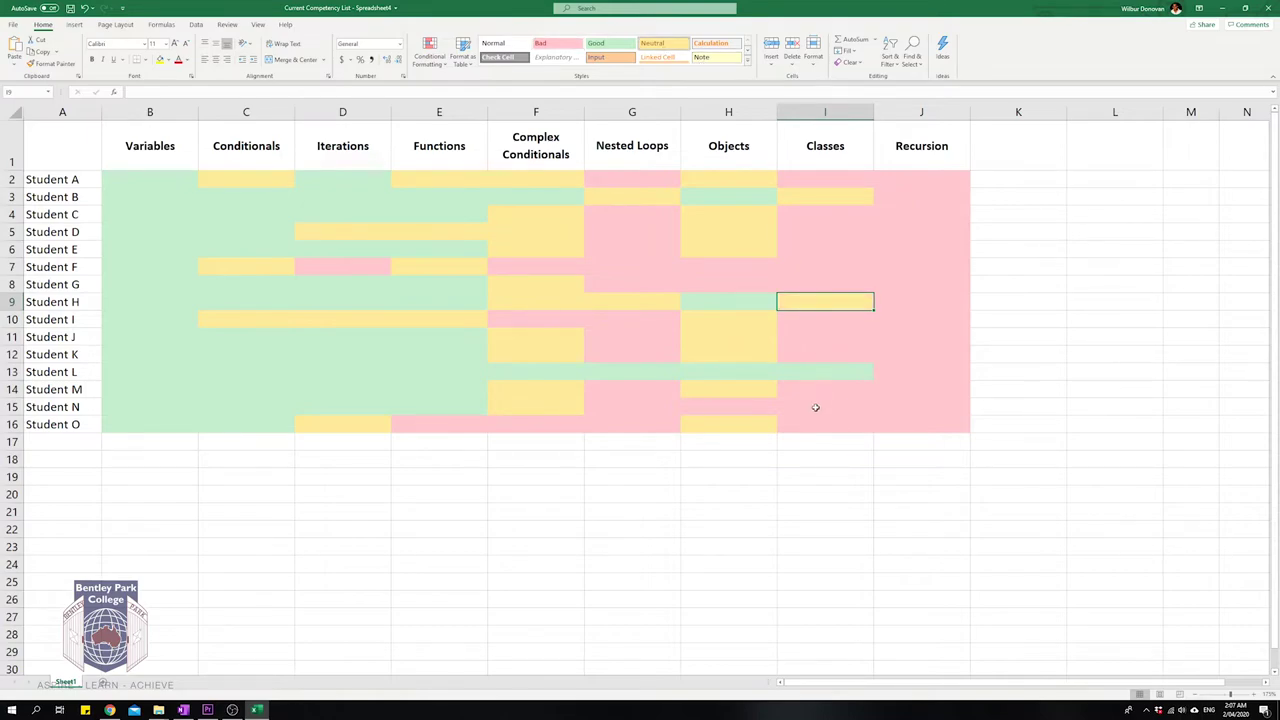
click(810, 428)
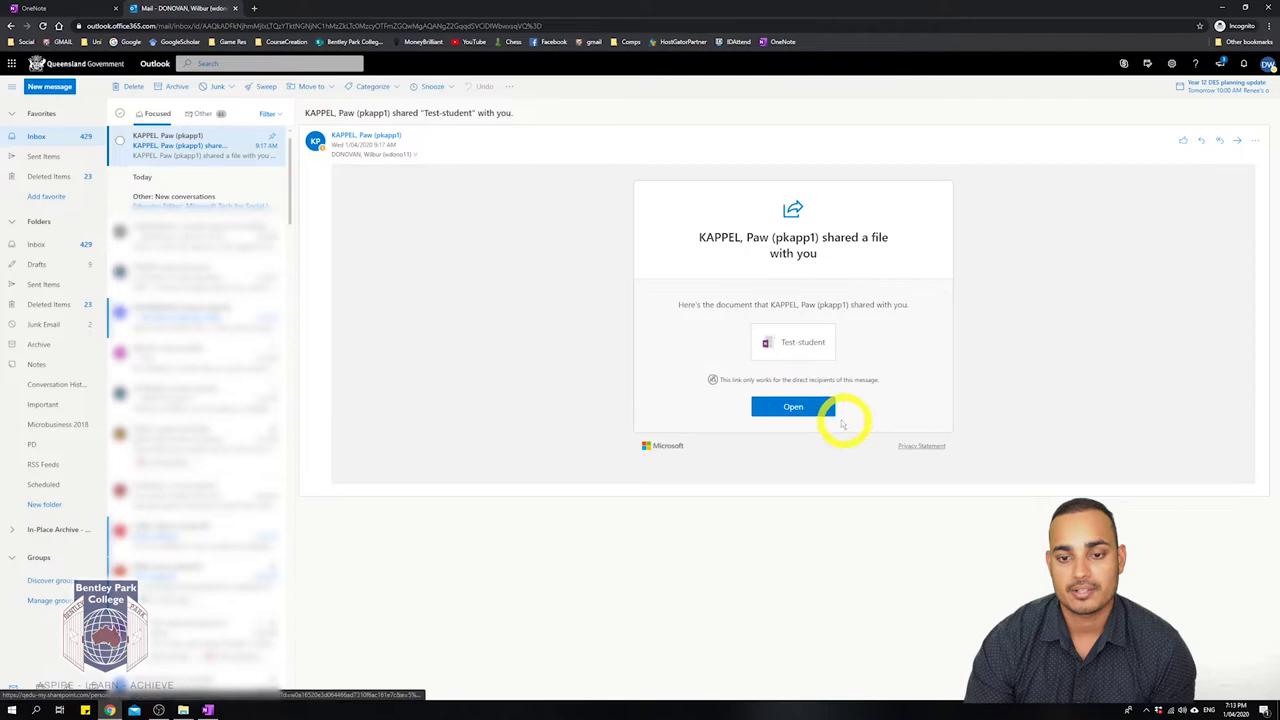
Open the shared Test-student notebook from the email in OneNote Online.
click(797, 410)
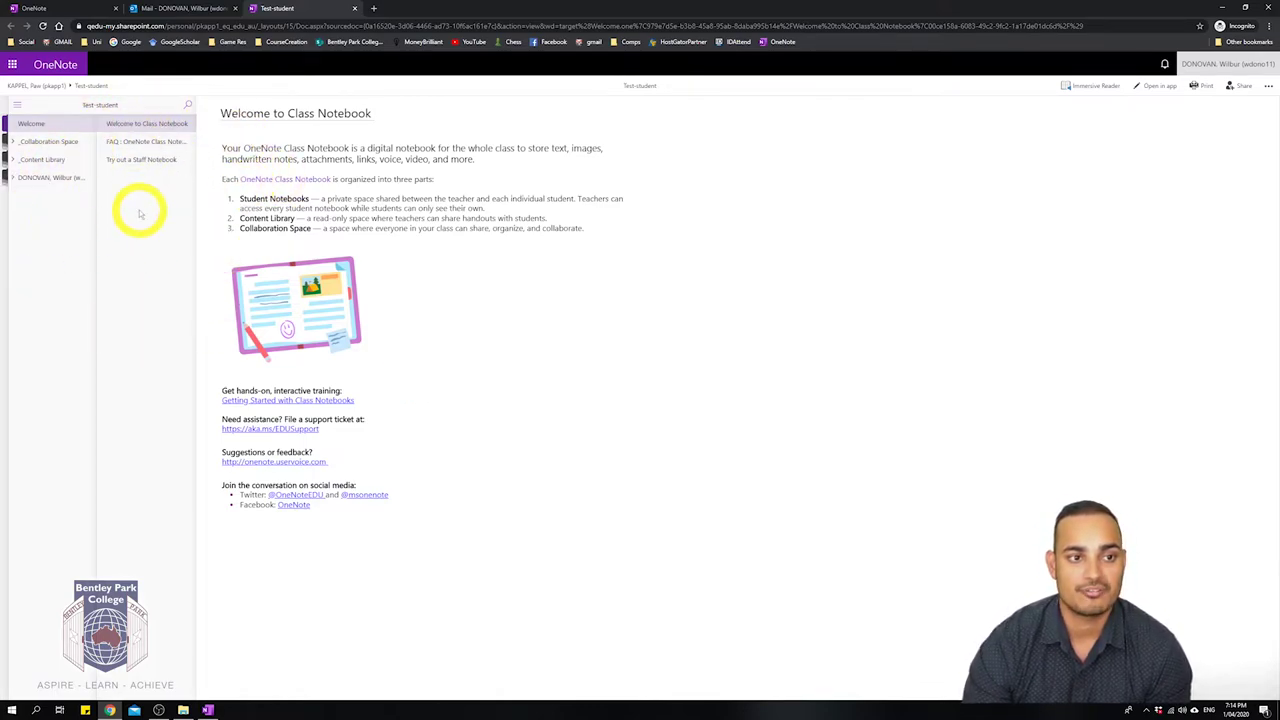
Switch to the OneNote desktop app showing the test page with the car sketch.
click(207, 709)
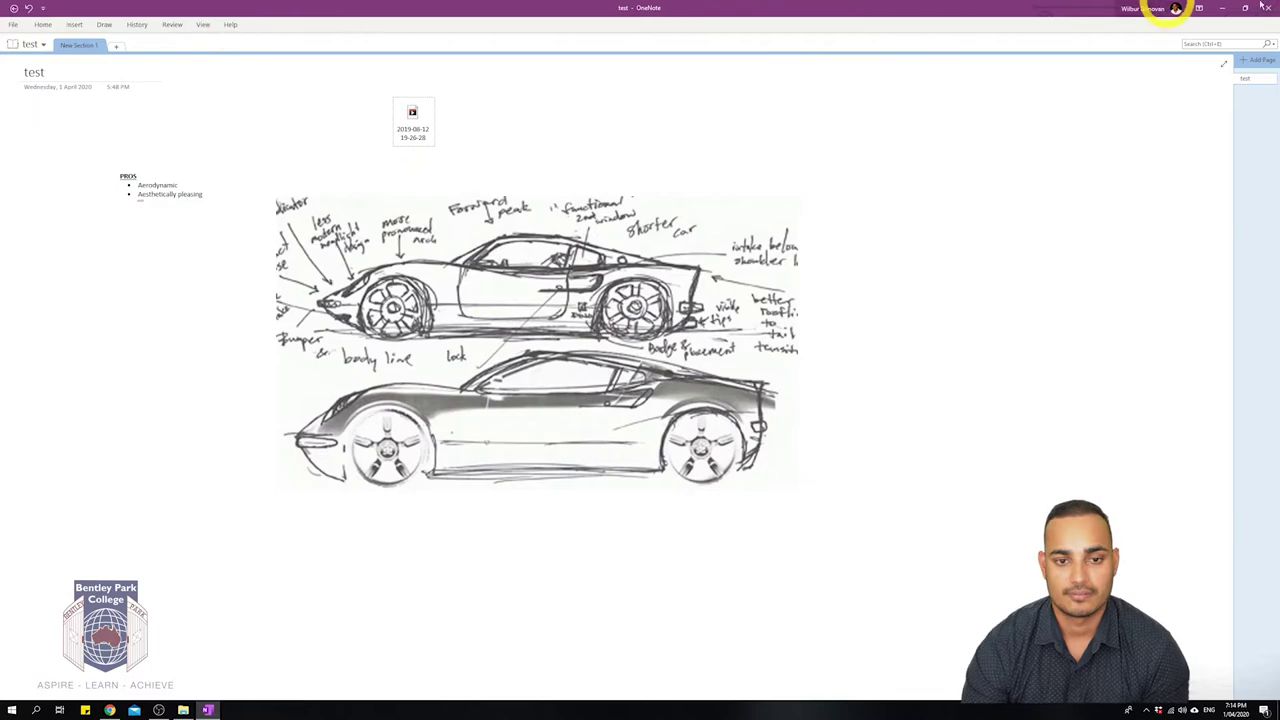
Minimize the OneNote desktop window, restore it from the taskbar, then minimize it again.
click(1222, 9)
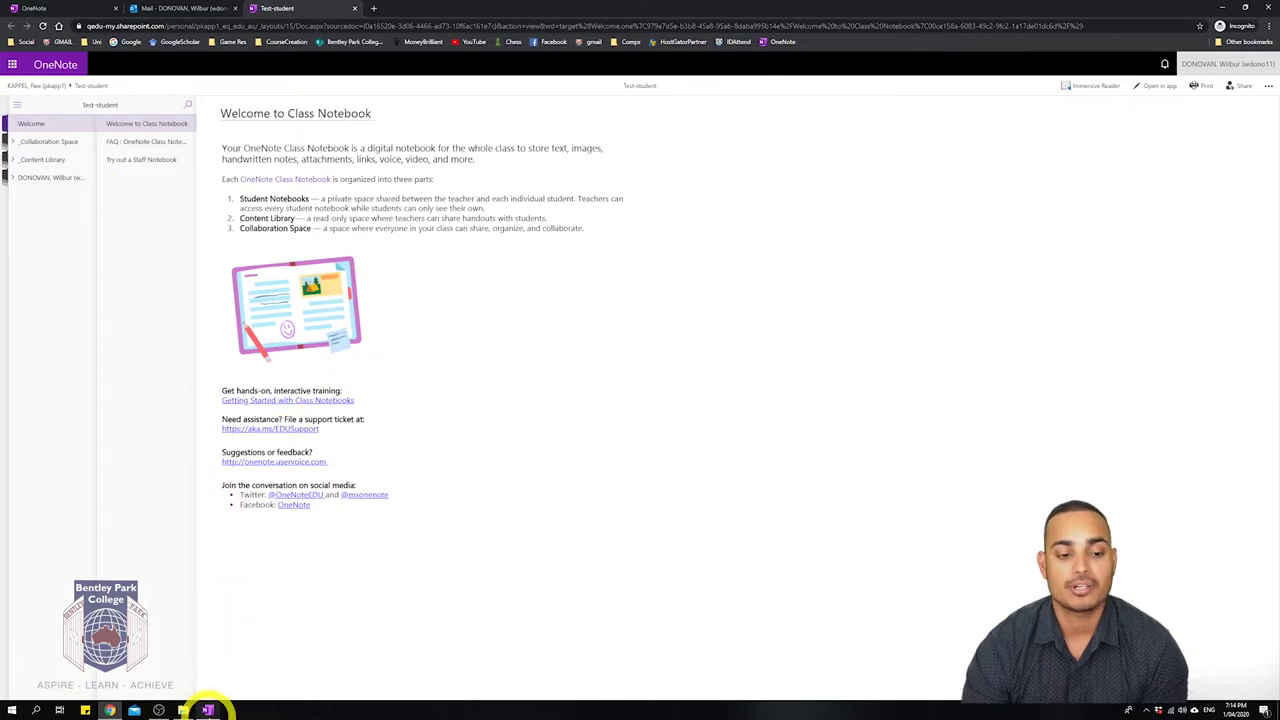
mouse_move(211, 711)
click(250, 684)
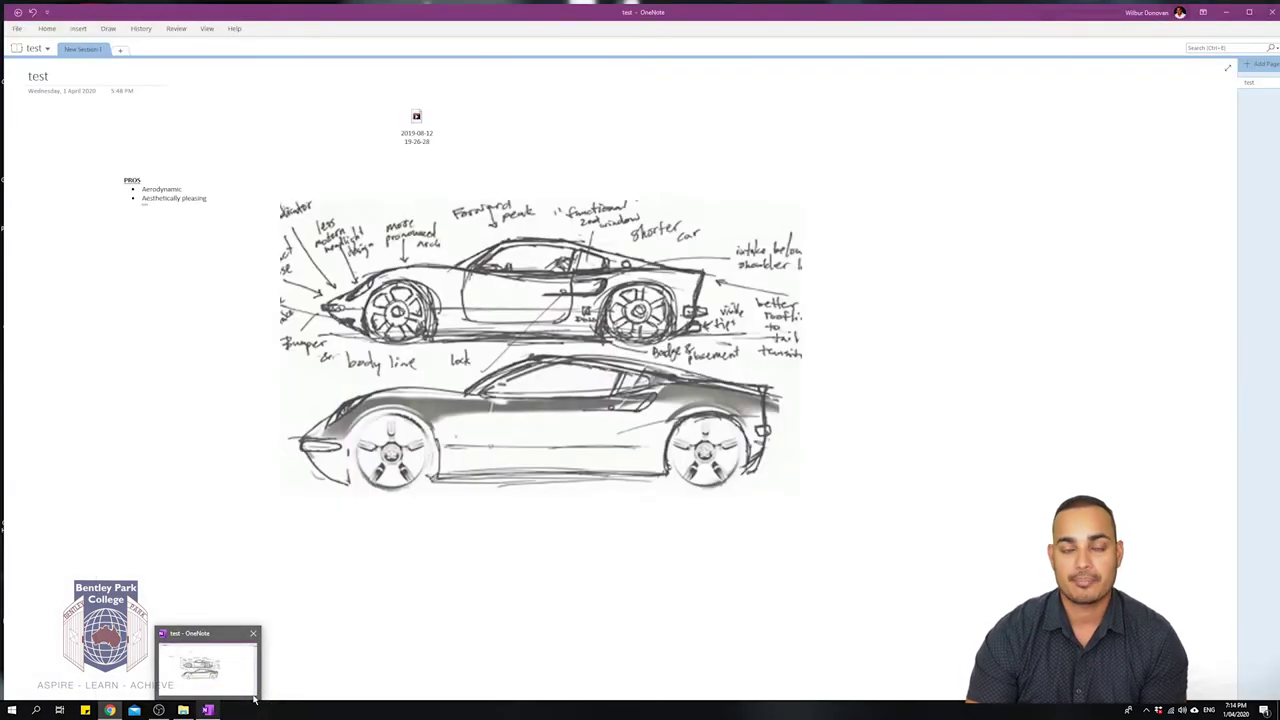
click(1226, 12)
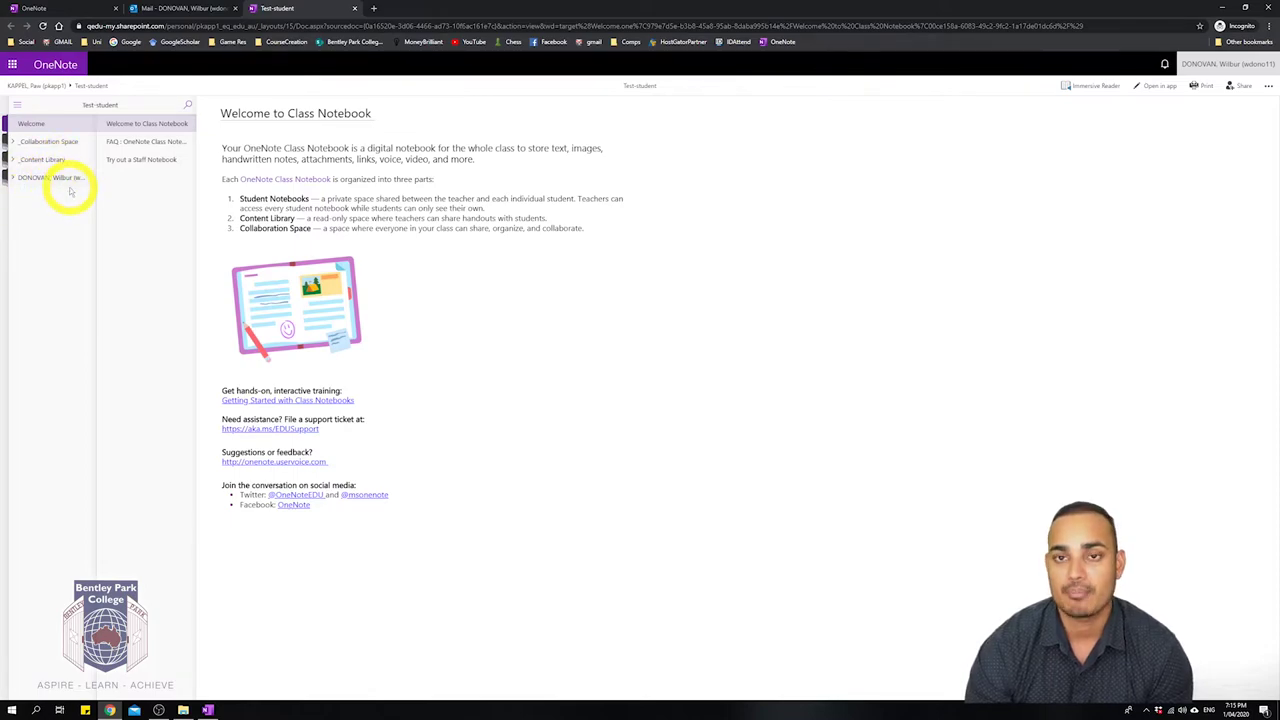
Expand the student's own section group and open its Class Notes section.
click(14, 182)
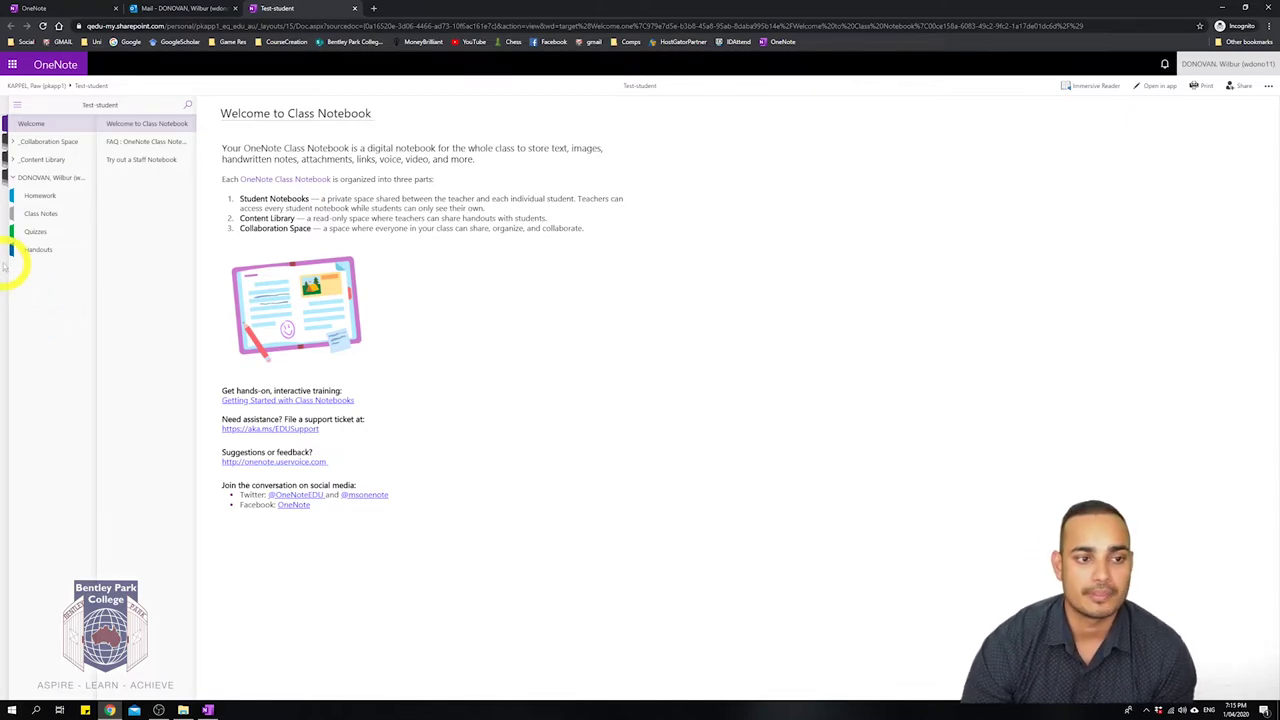
click(42, 214)
In Class Notes, title a page 'page' and add a new page after it.
click(46, 218)
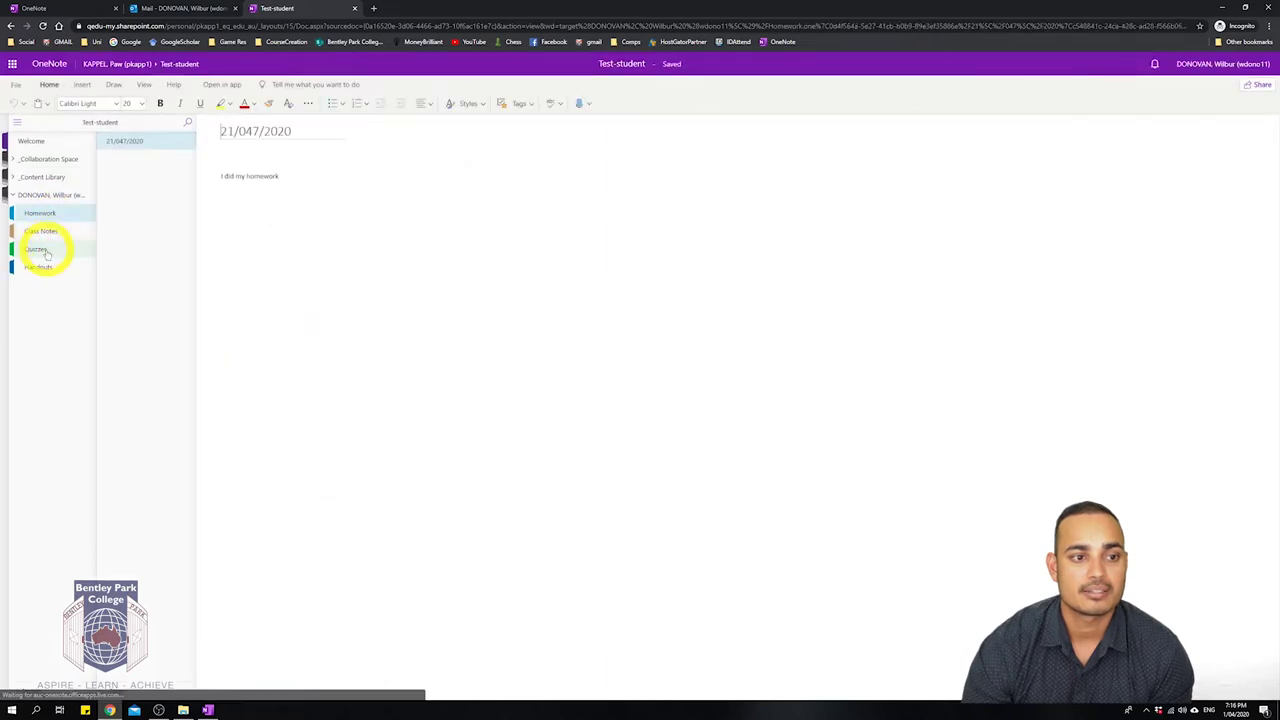
click(46, 236)
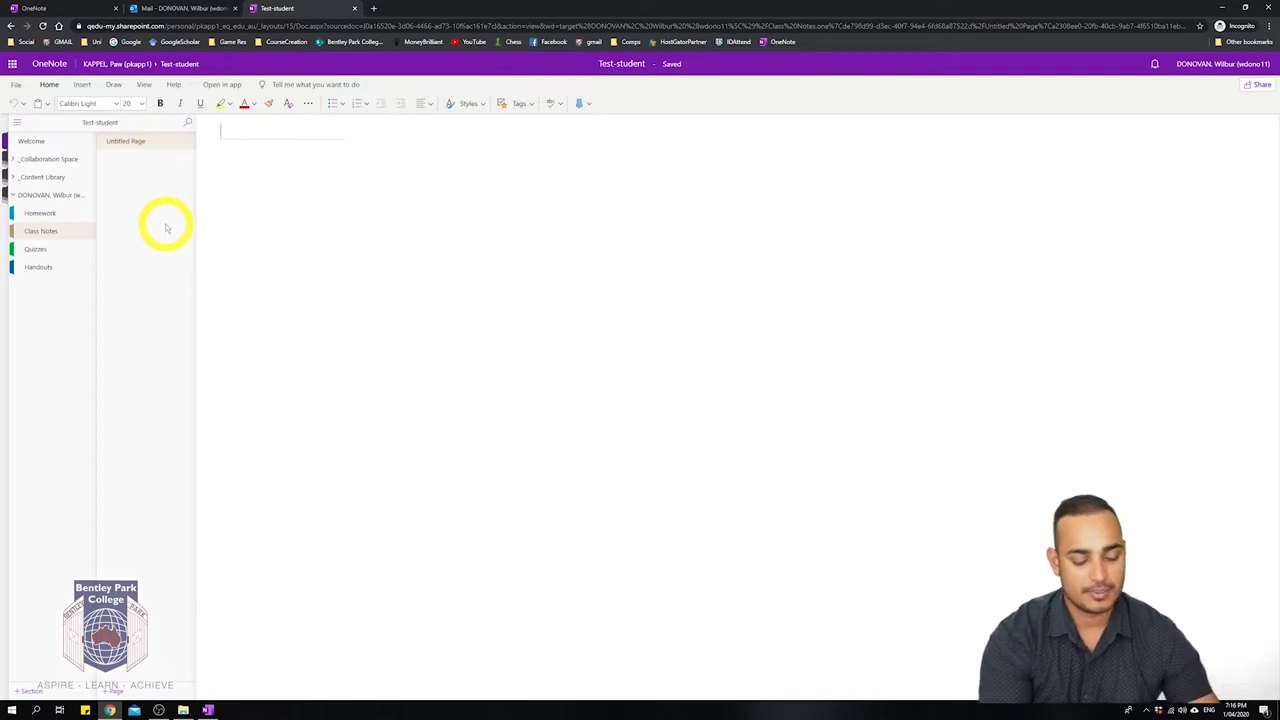
text(page)
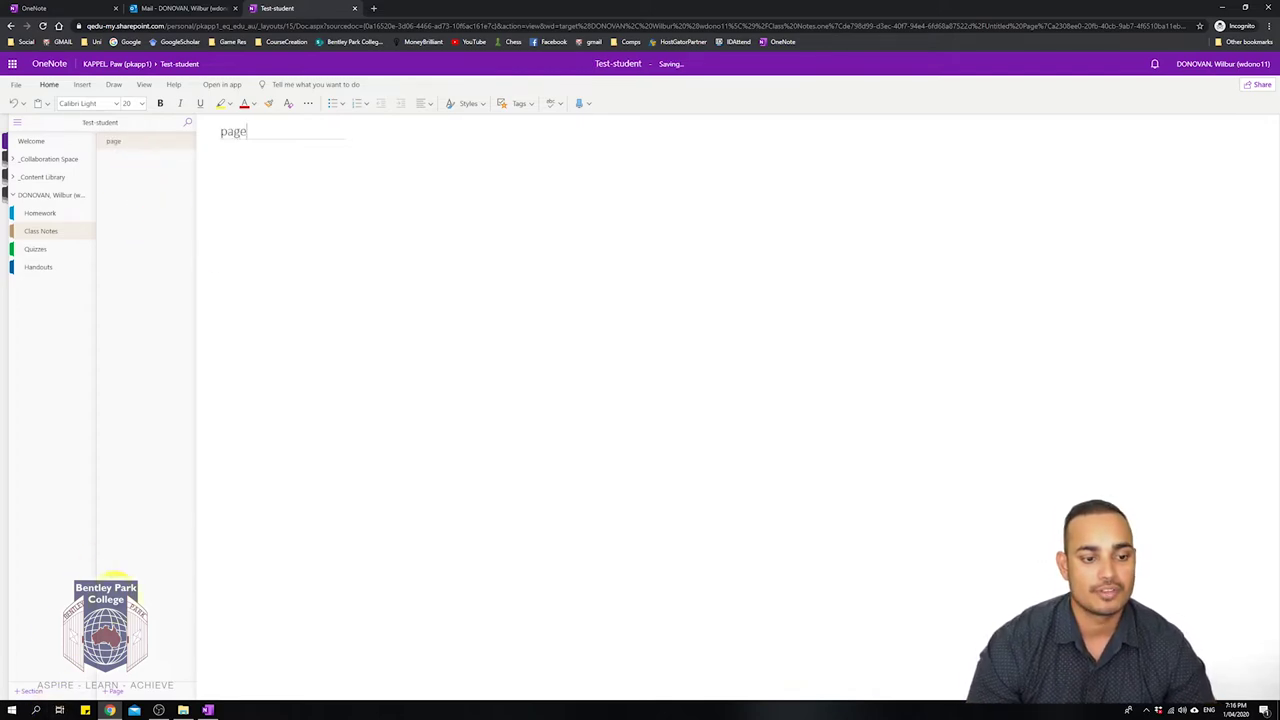
click(117, 690)
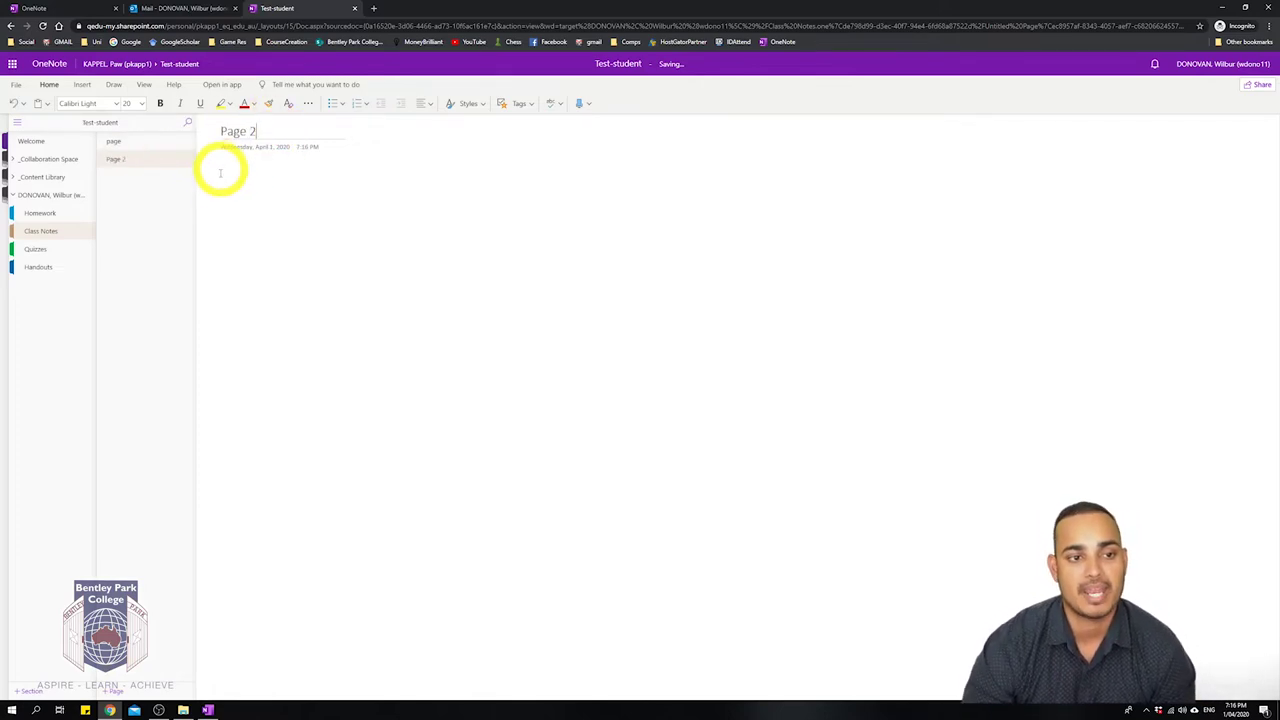
View the 'page' page, move Page 2 in the page list, then start writing in Page 2's body.
click(134, 143)
drag(131, 160, 129, 143)
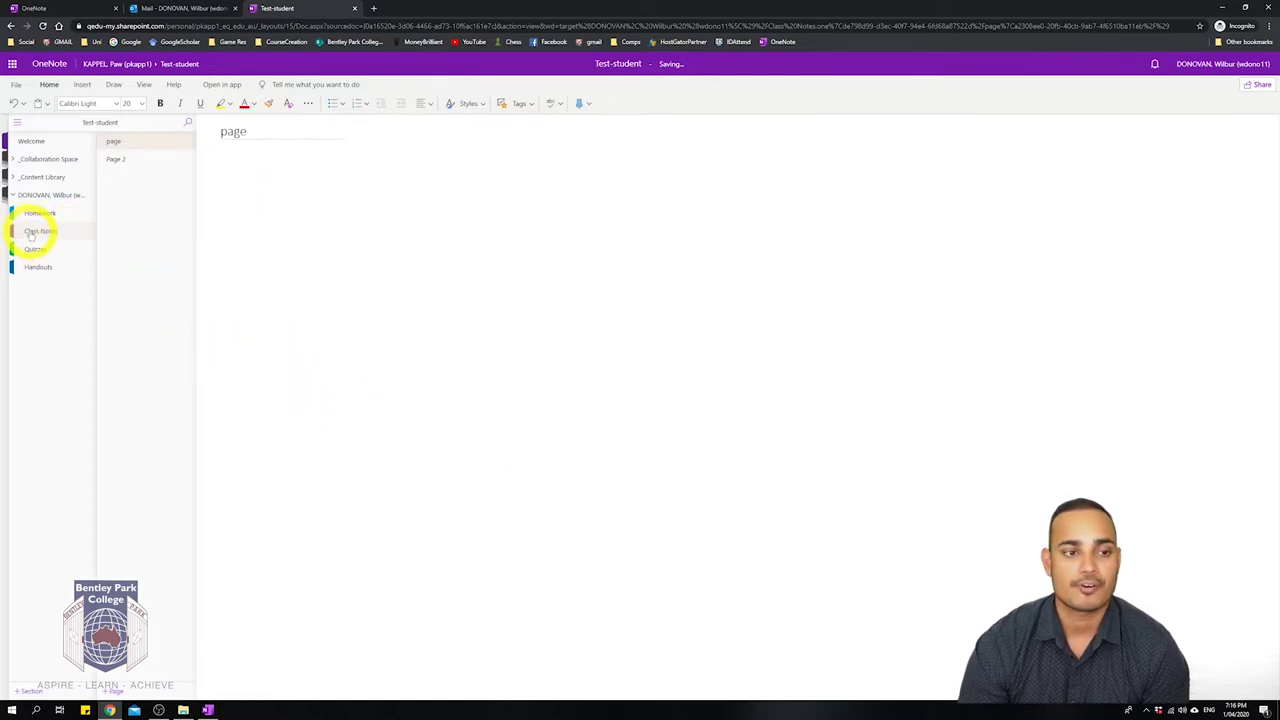
click(133, 149)
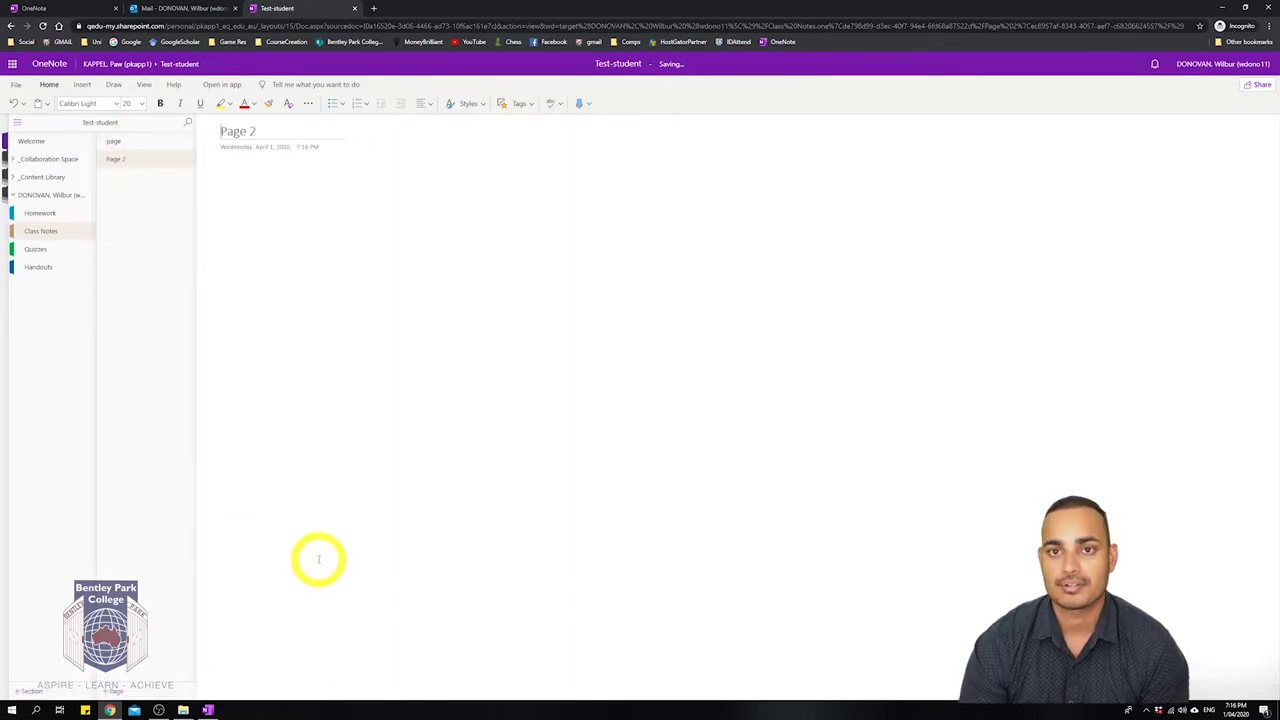
click(274, 213)
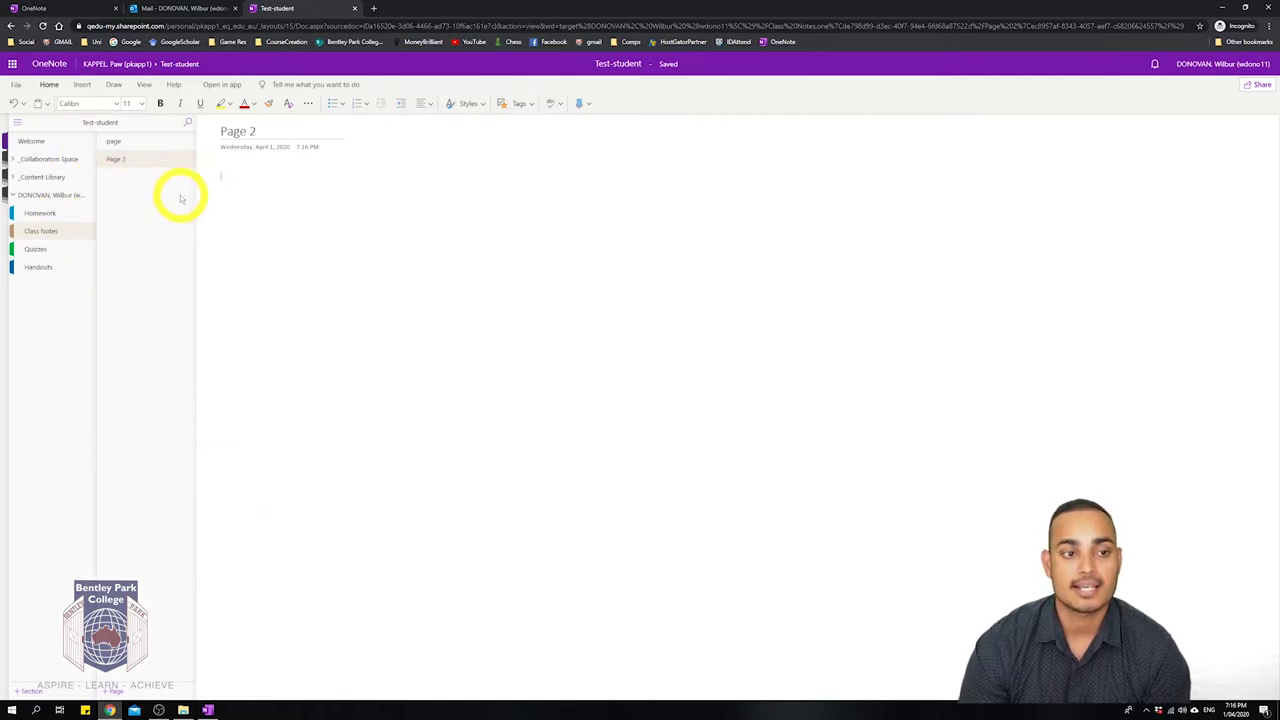
Create a Quiz1 page in Quizzes and type the test text 'ahfvvcvxkc' in its body.
click(35, 246)
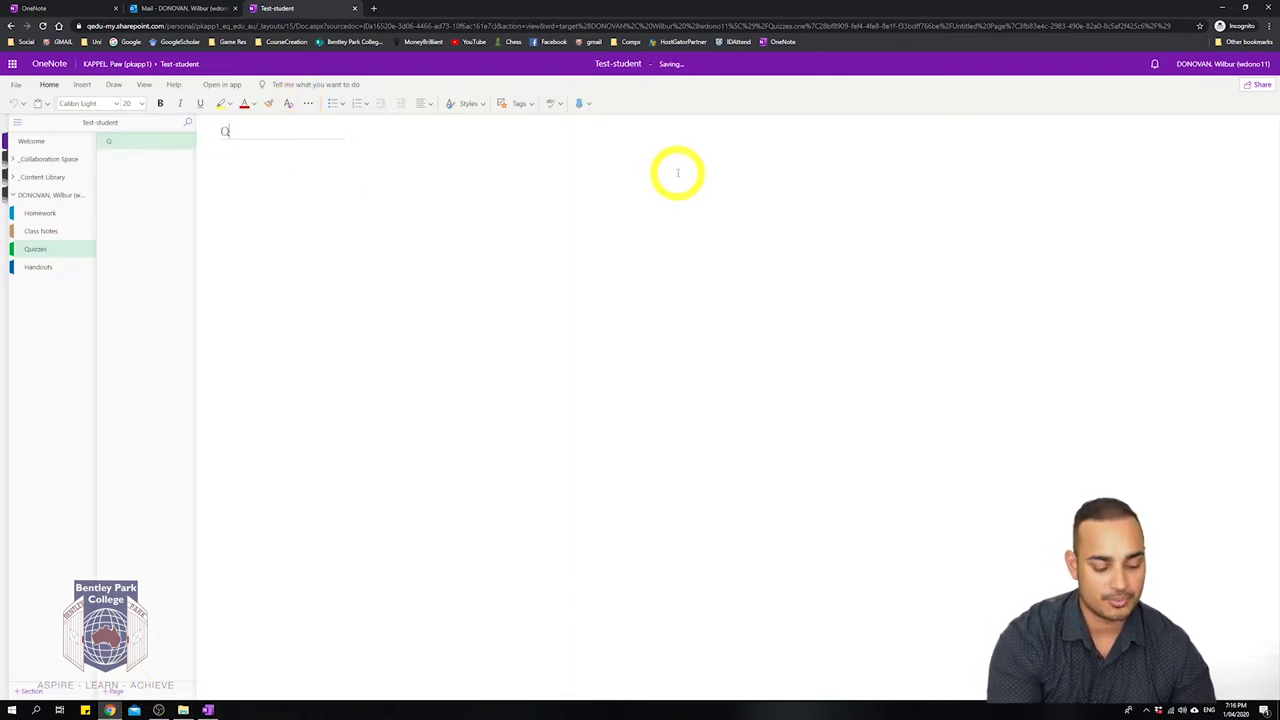
key(Return)
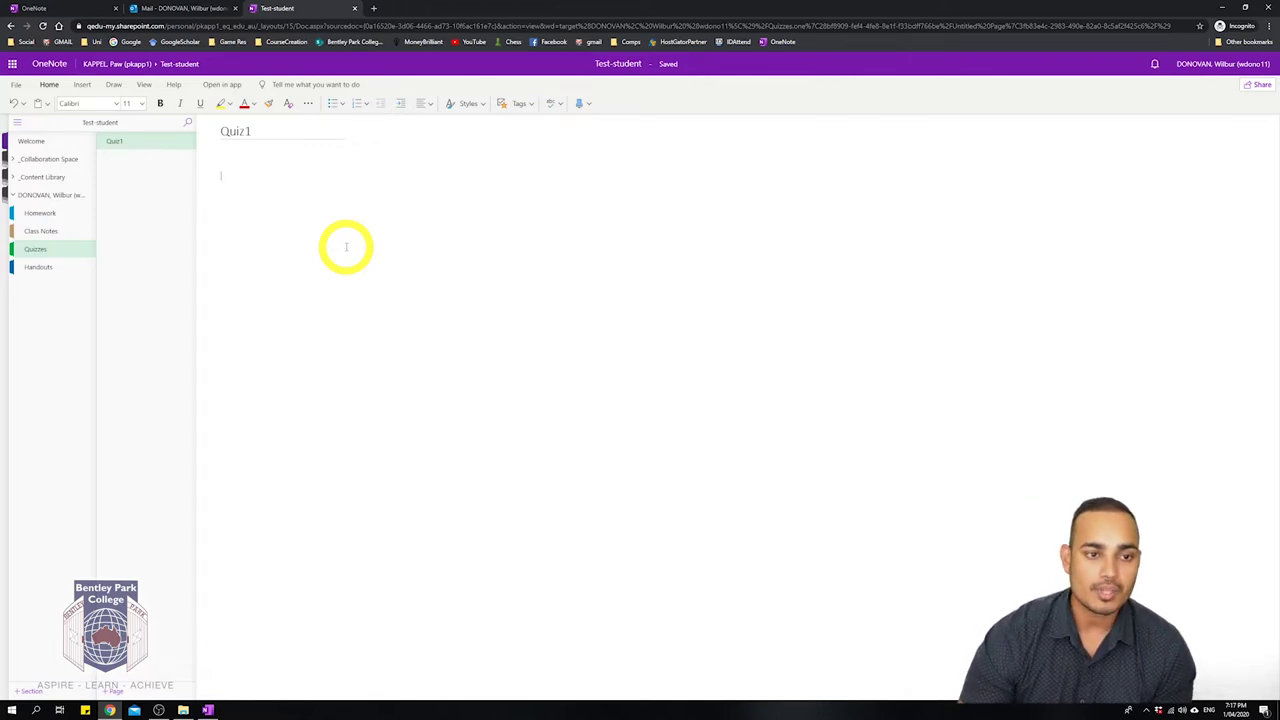
click(445, 341)
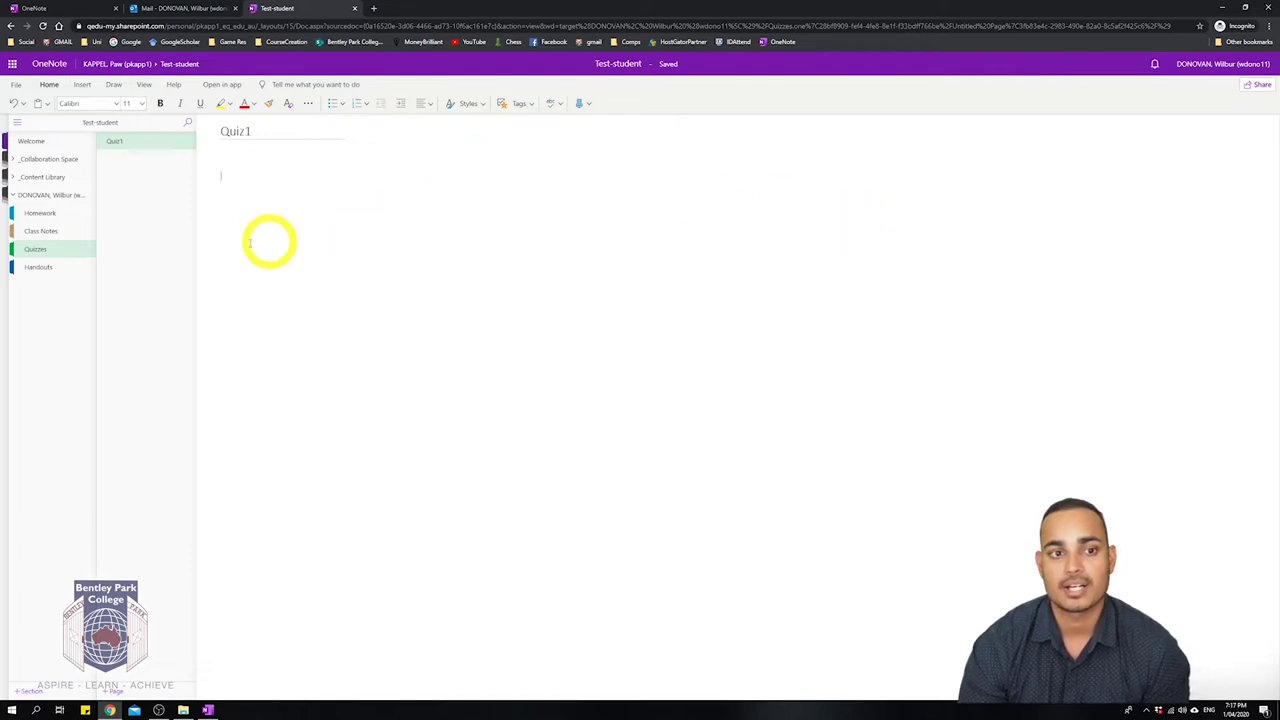
click(254, 190)
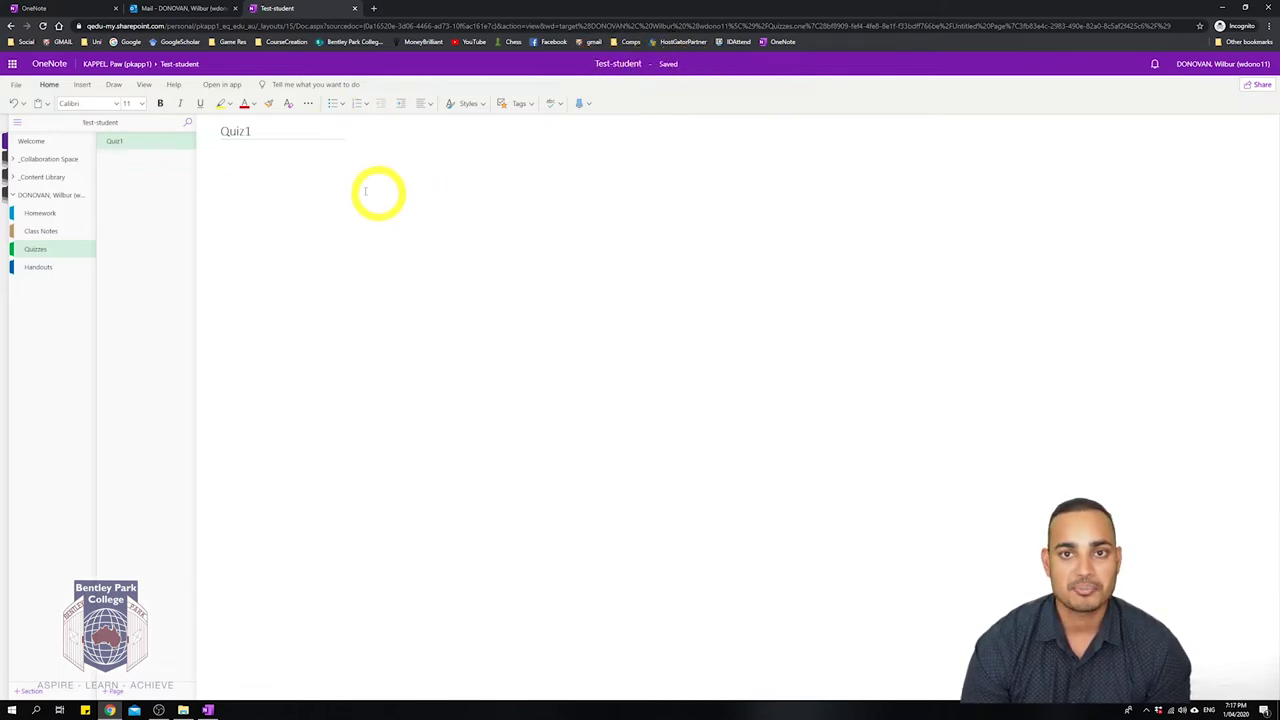
text(a)
text(hfvvcvxkc)
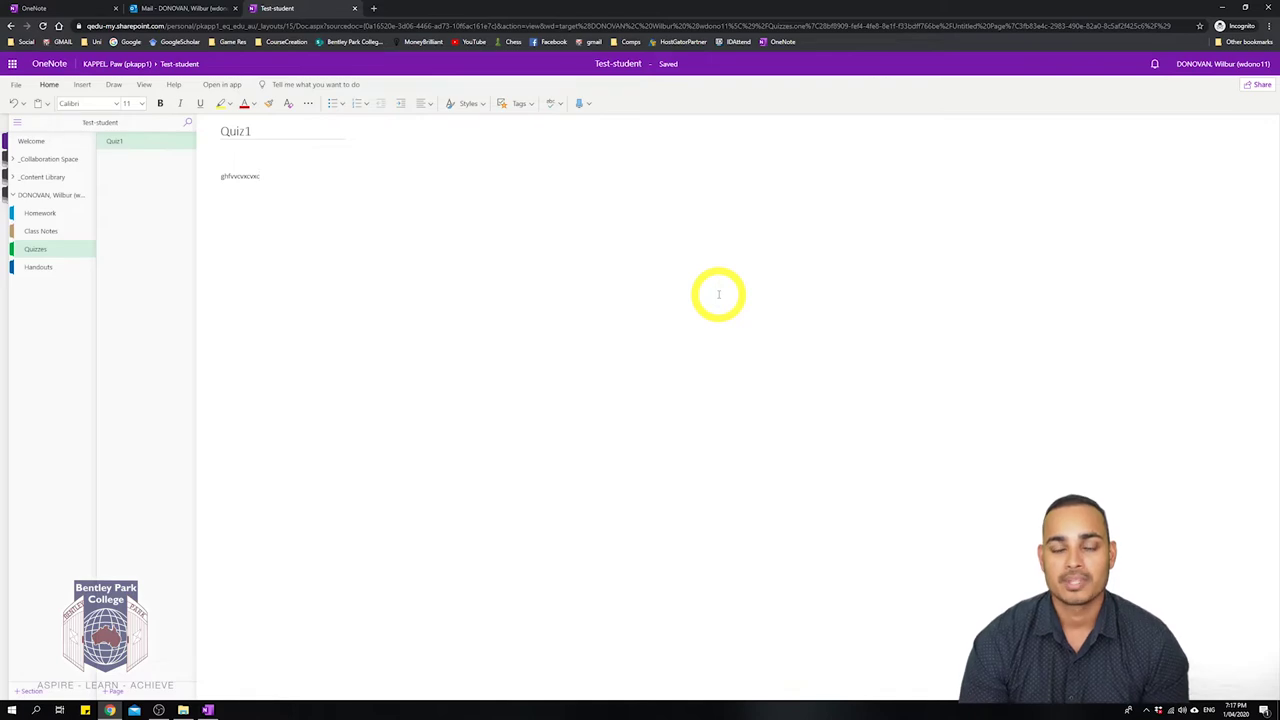
Select the test line on Quiz1, then start a new note box lower on the page.
drag(237, 194, 133, 188)
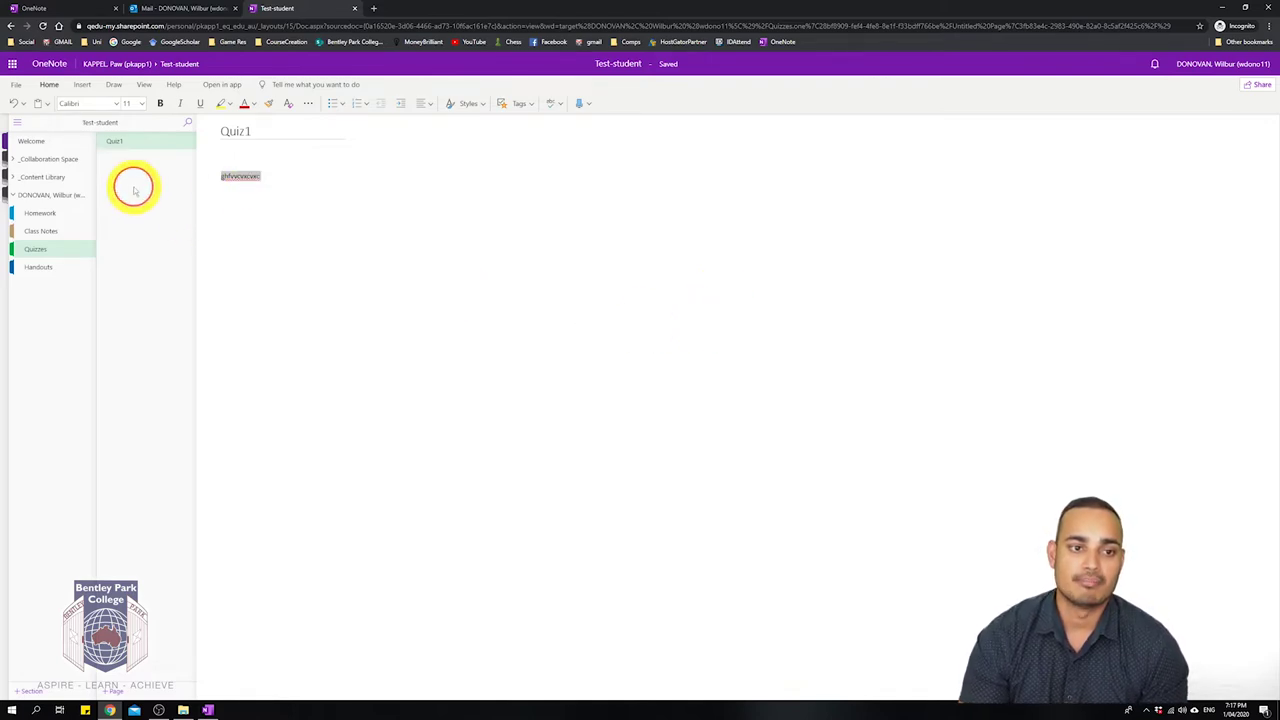
click(400, 240)
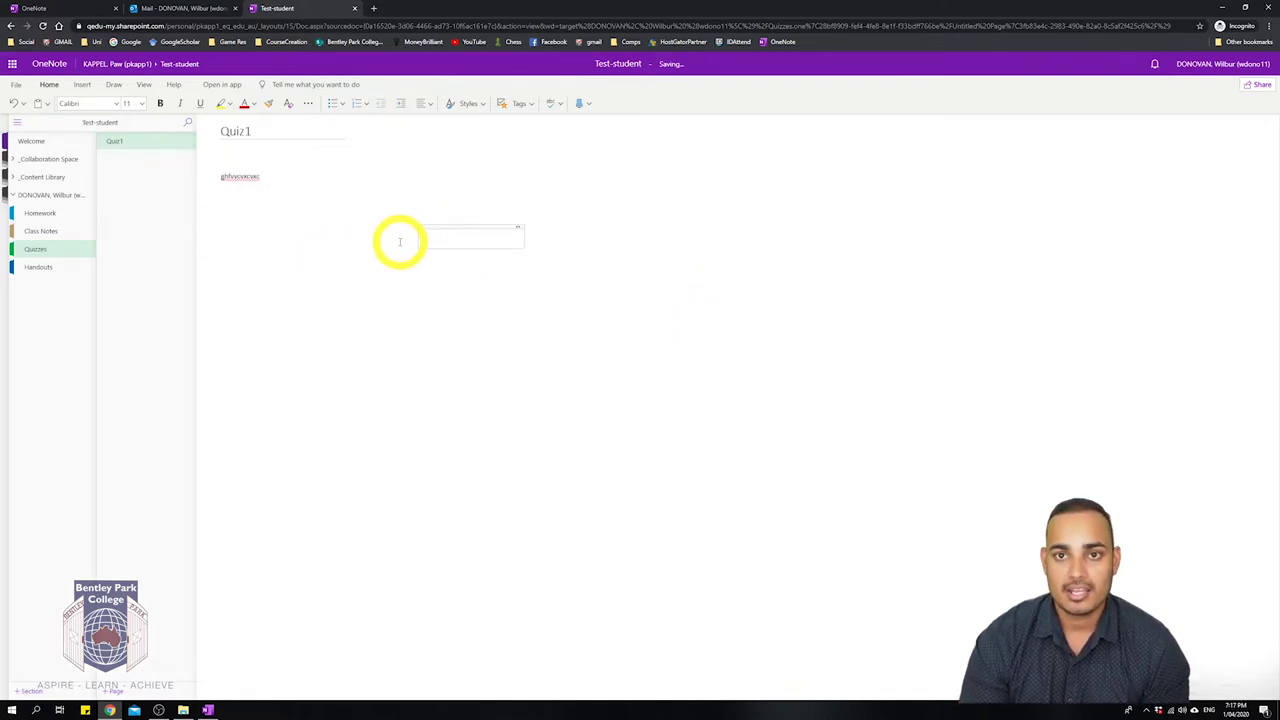
click(298, 252)
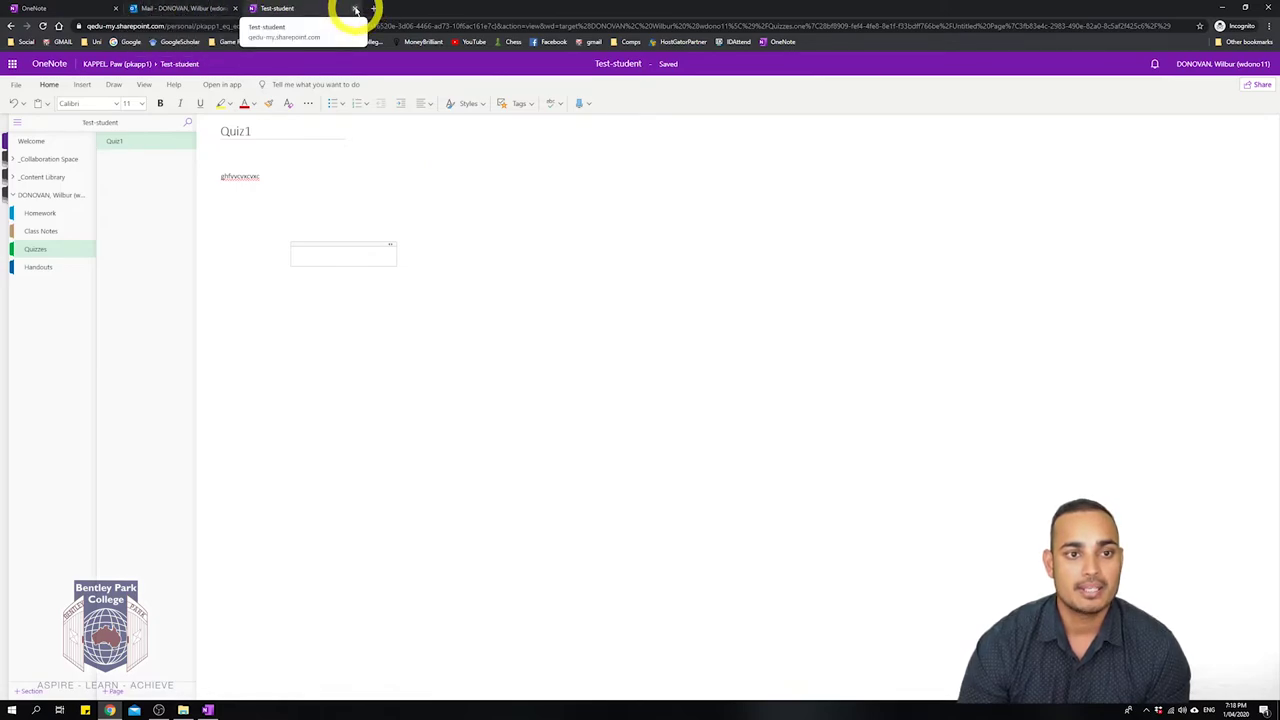
Switch to Outlook mail and open the Test-student notebook from the sharing email.
key(ctrl+shift+Tab)
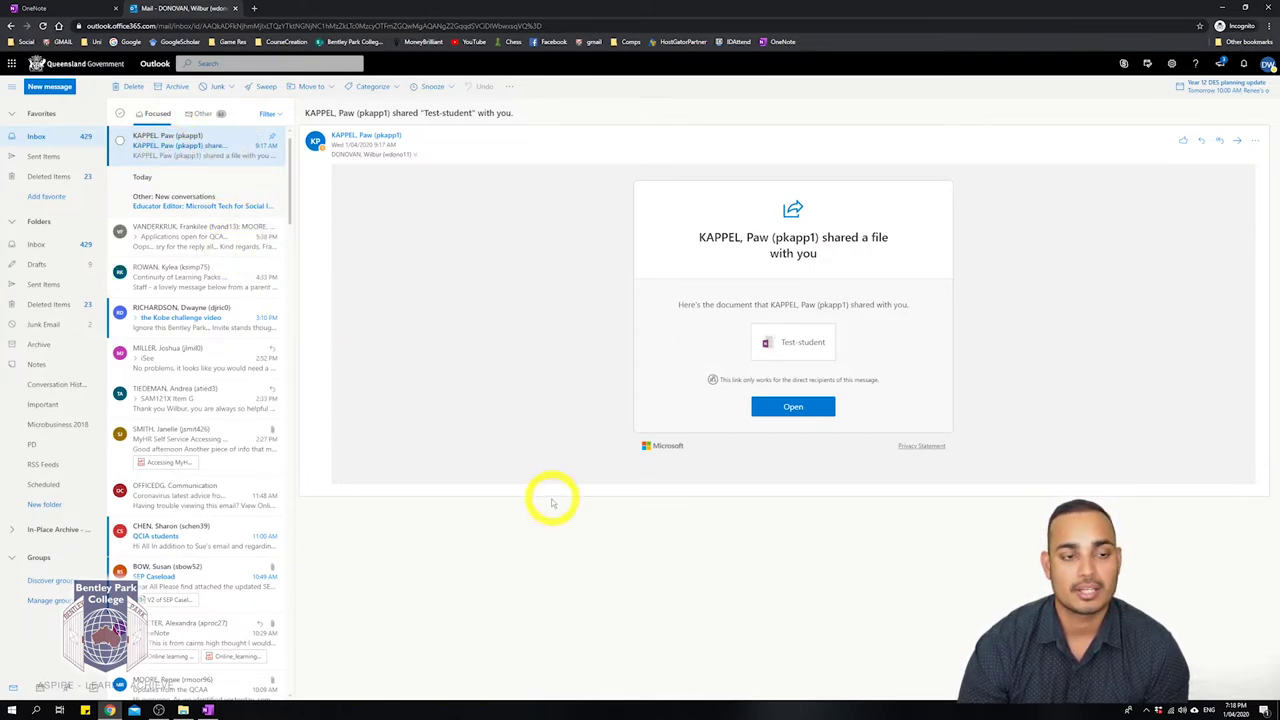
click(438, 391)
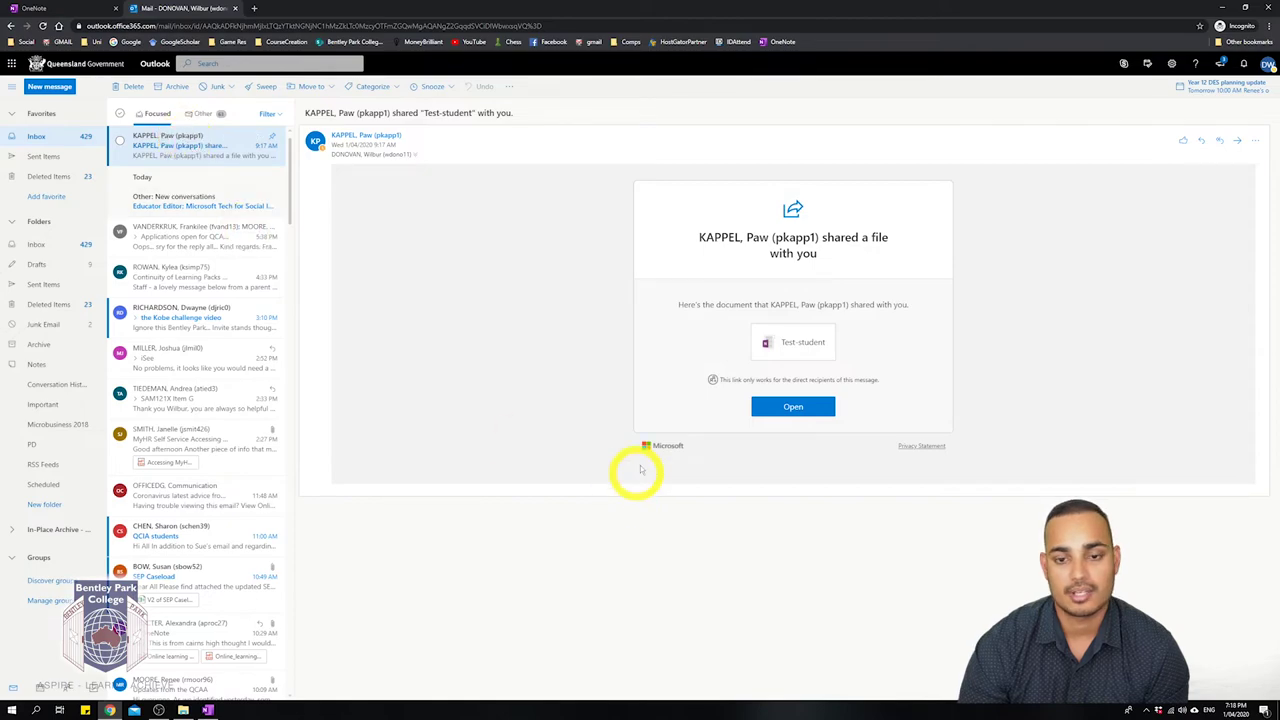
click(790, 406)
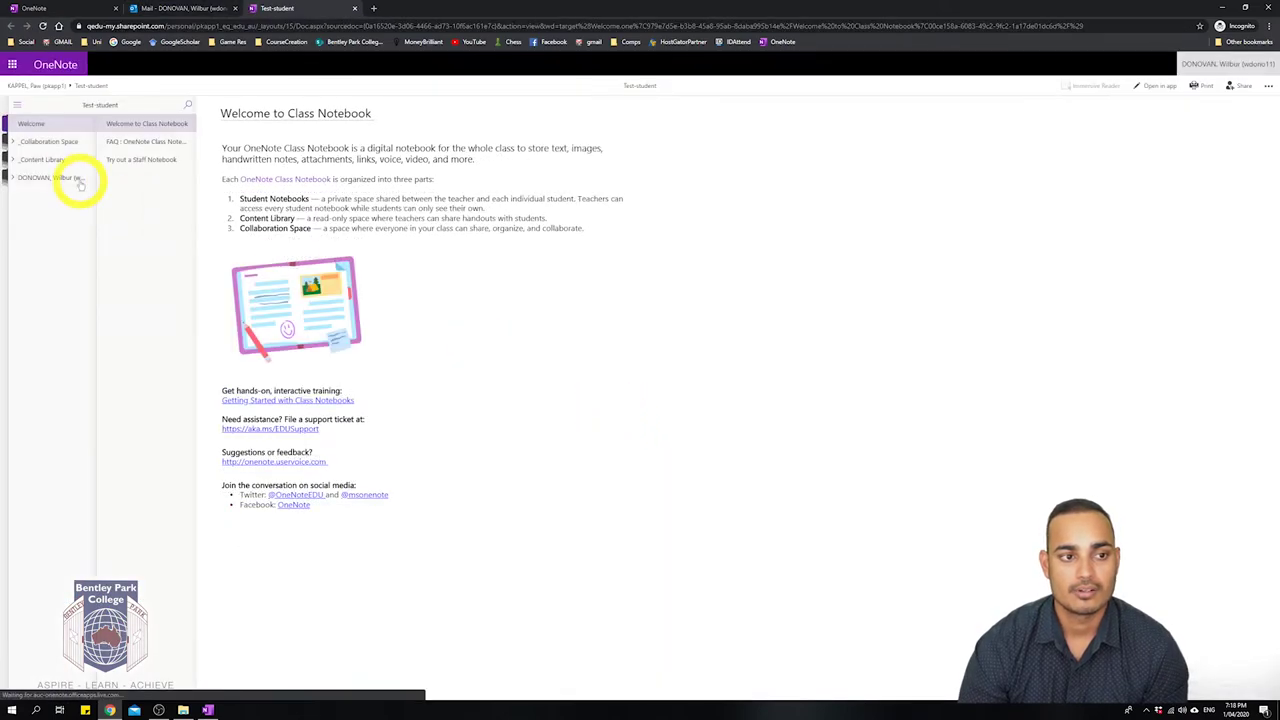
click(40, 177)
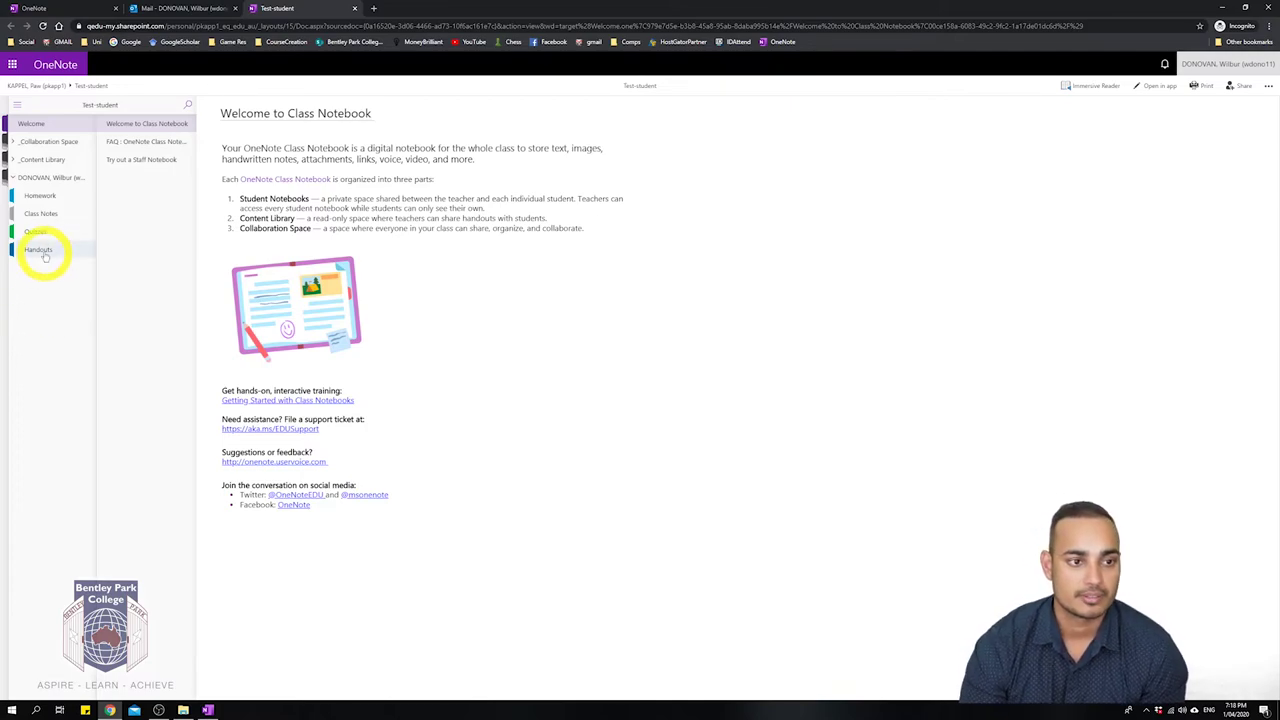
click(13, 177)
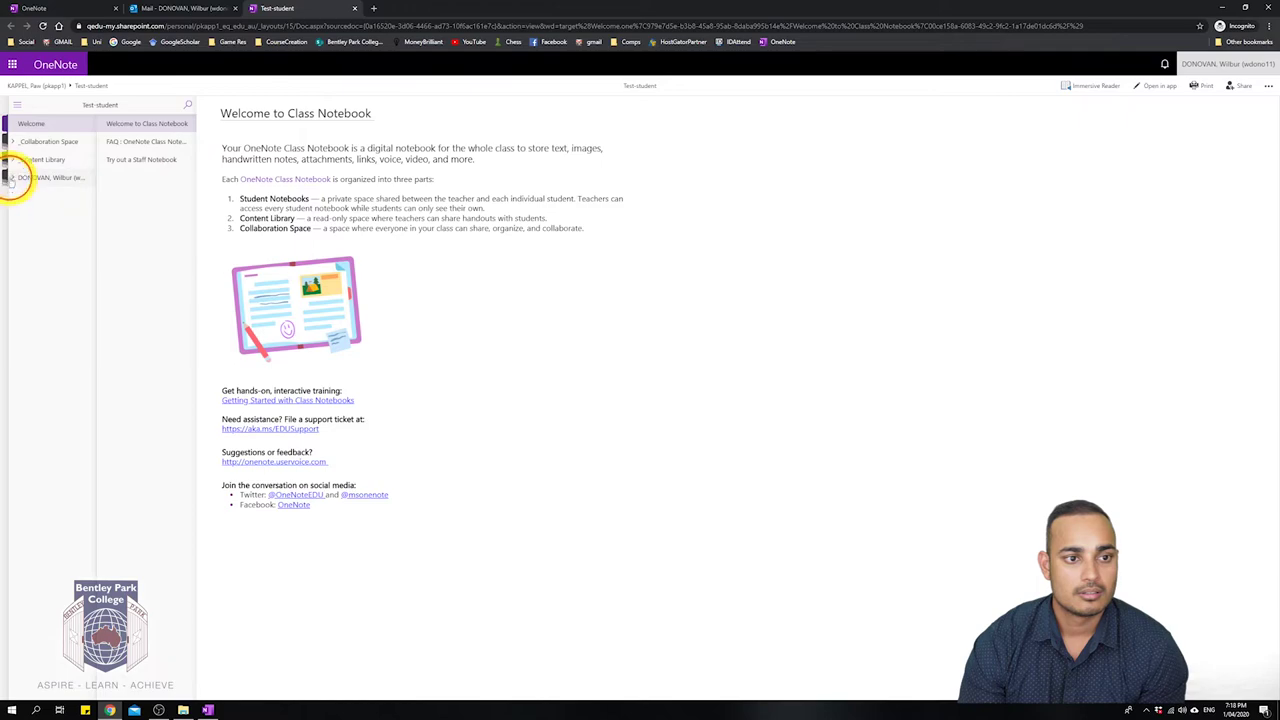
Close the Test-student notebook tab and return to OneNote's Shared with me notebook list.
click(354, 8)
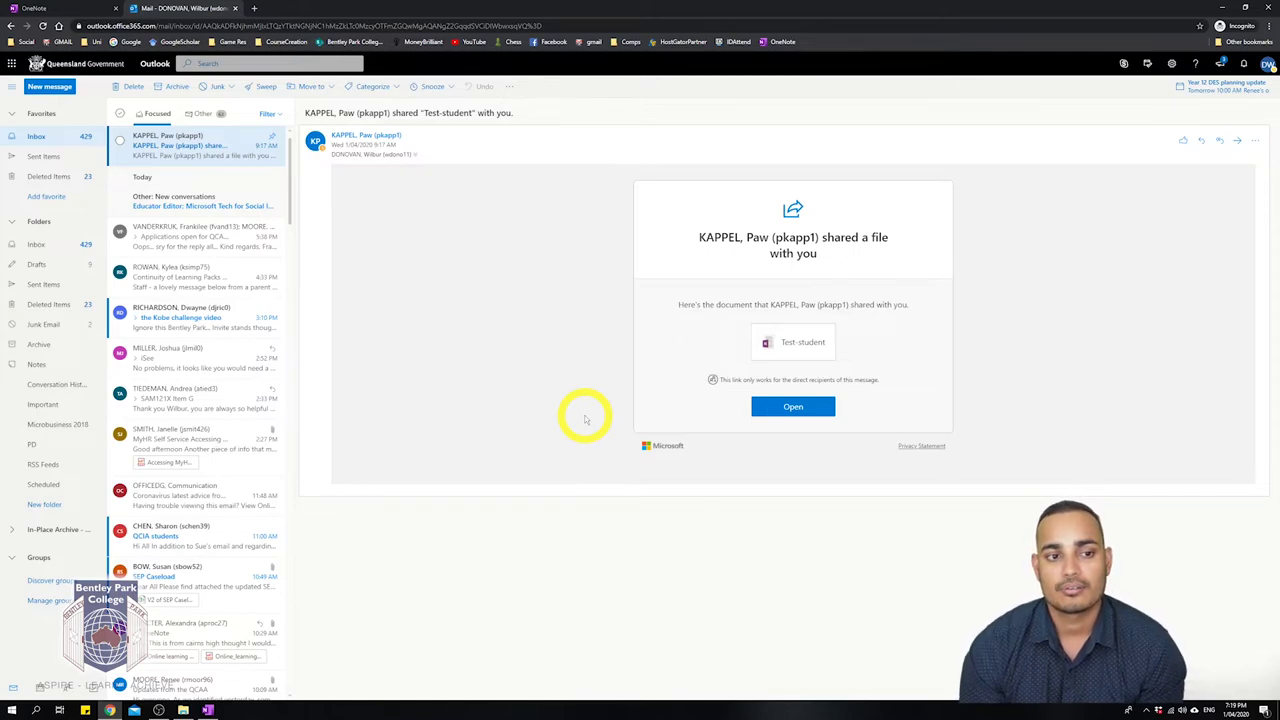
click(24, 8)
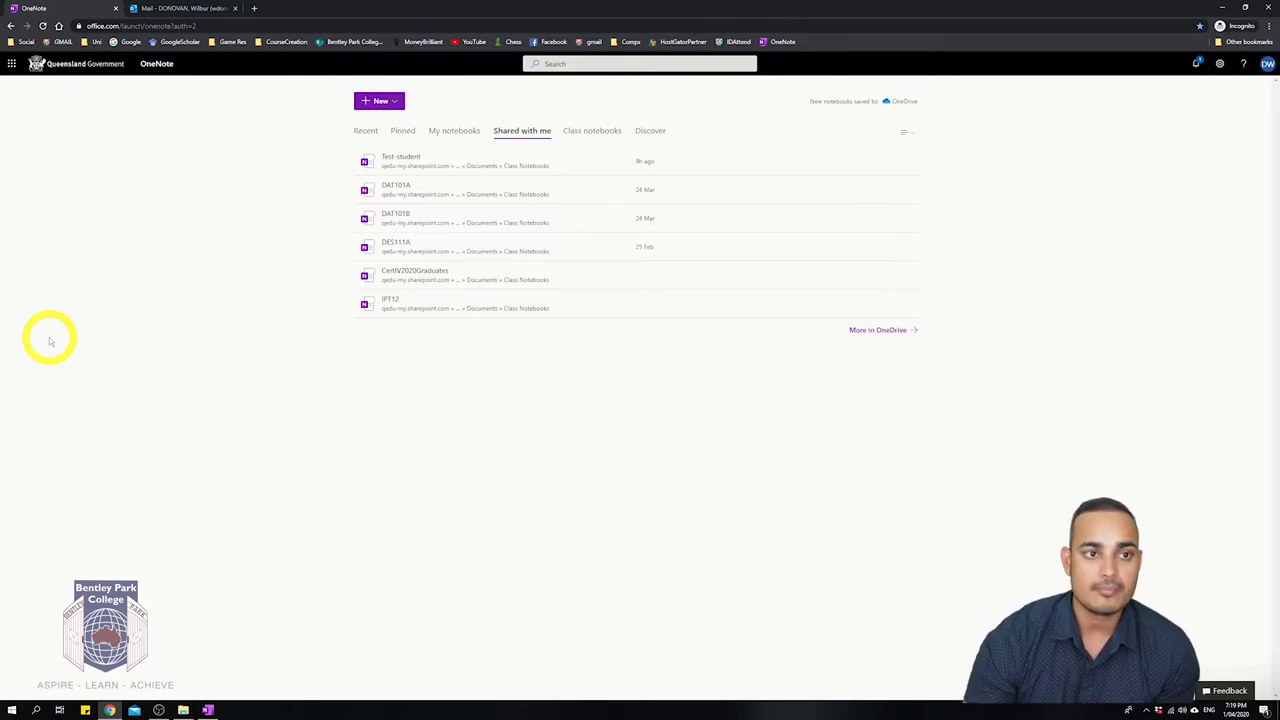
click(170, 8)
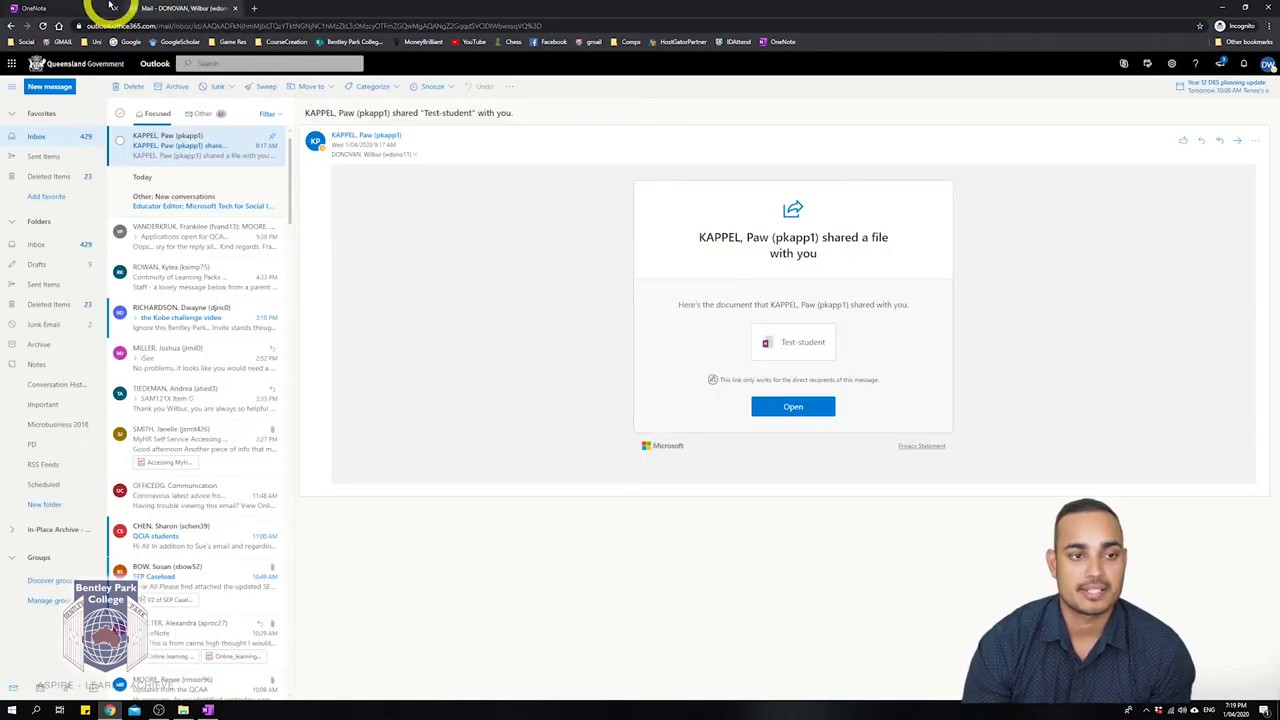
click(72, 8)
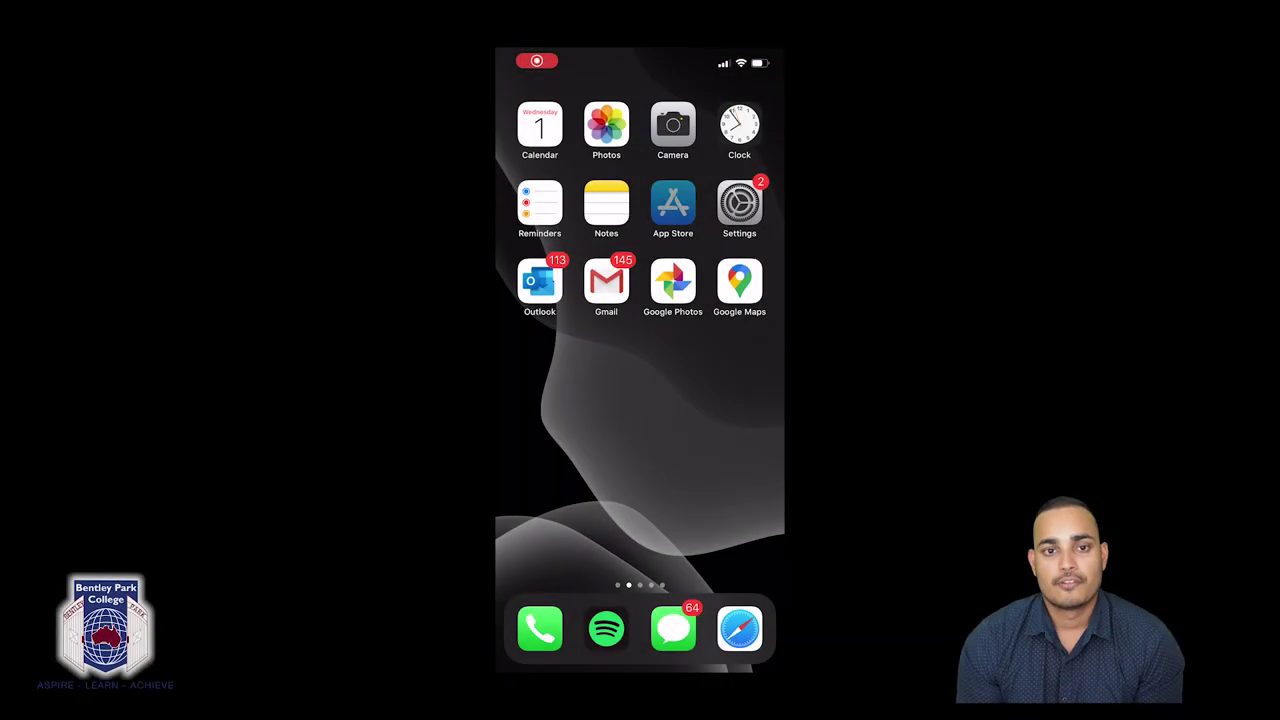
Search the App Store for 'one note', download Microsoft OneNote, and launch it.
click(673, 204)
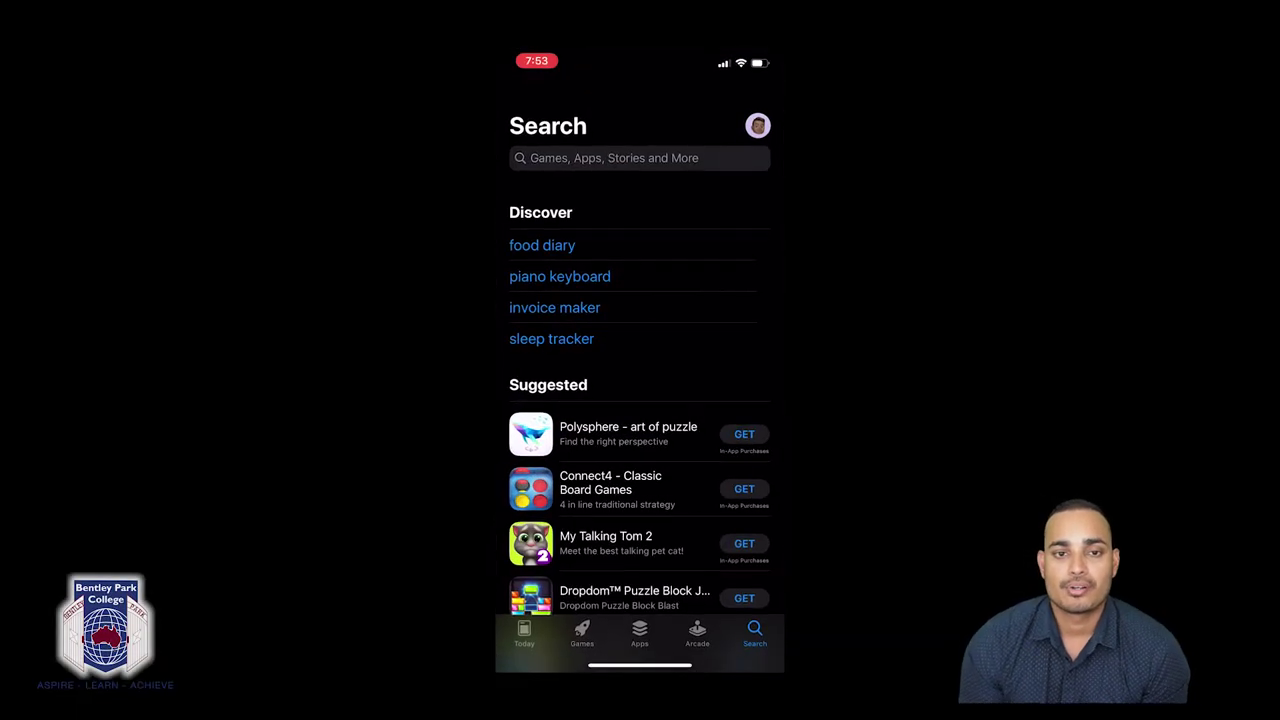
click(614, 157)
text(One)
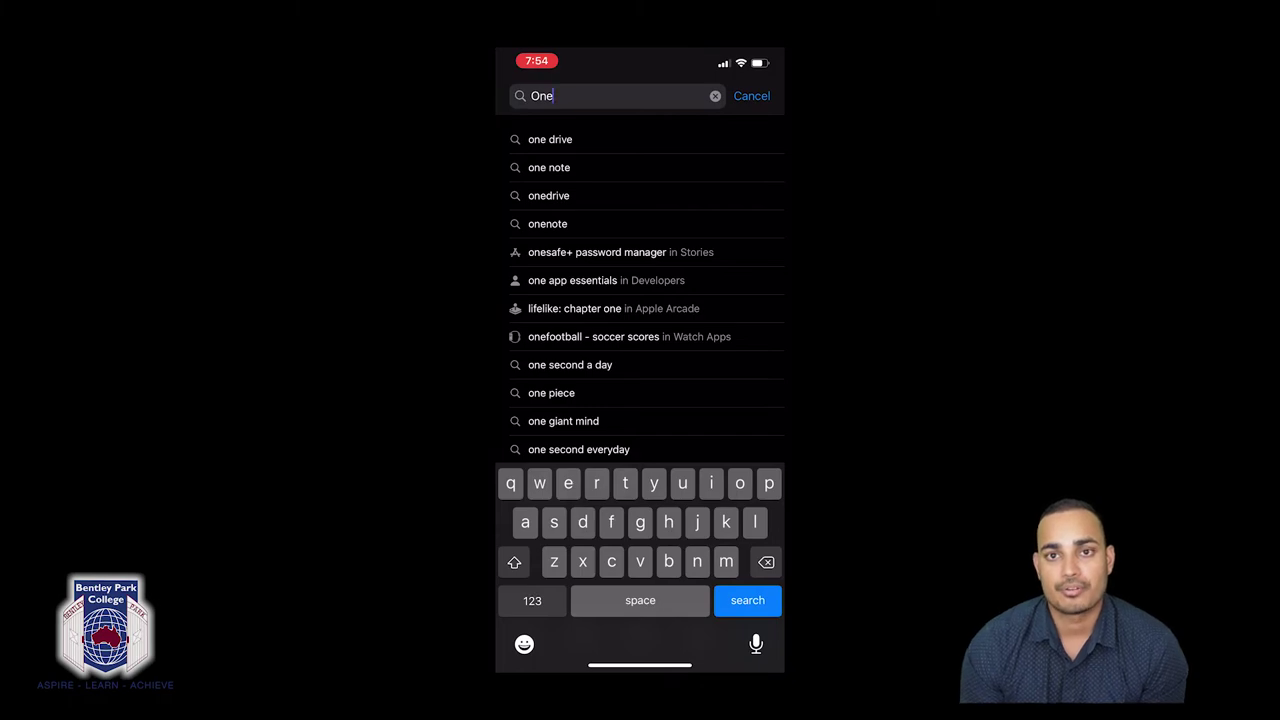
click(549, 167)
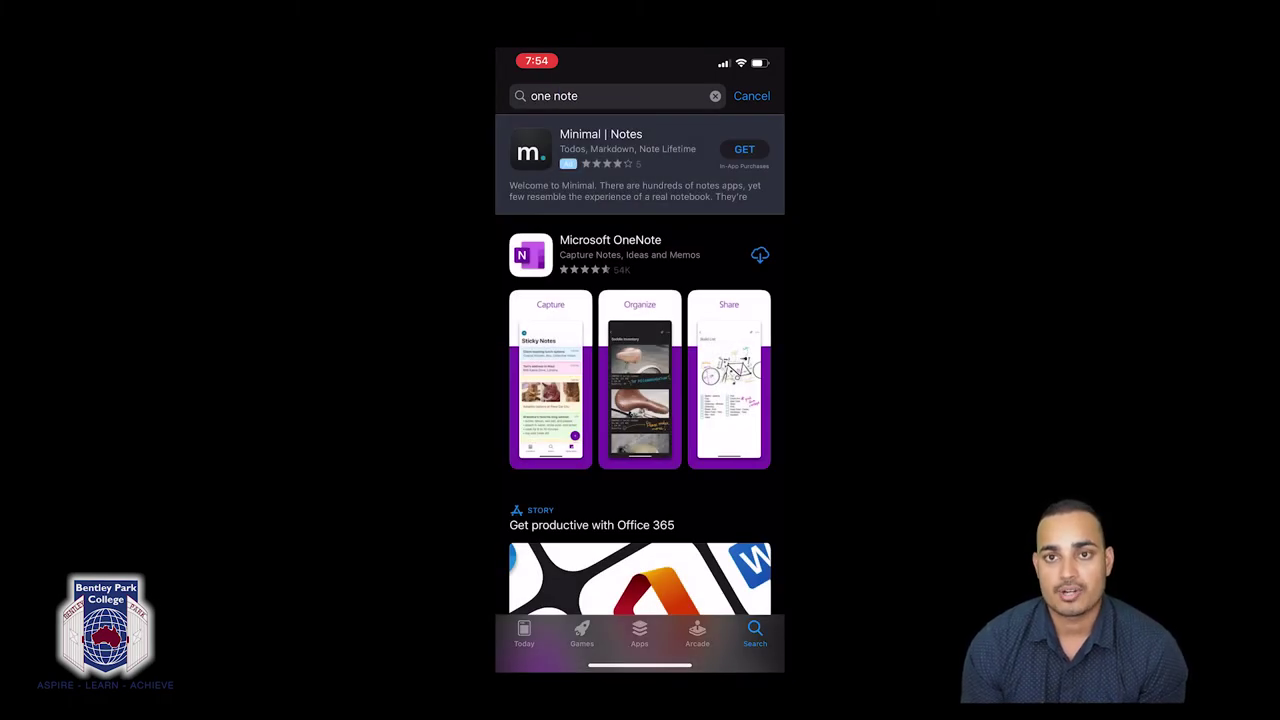
click(760, 254)
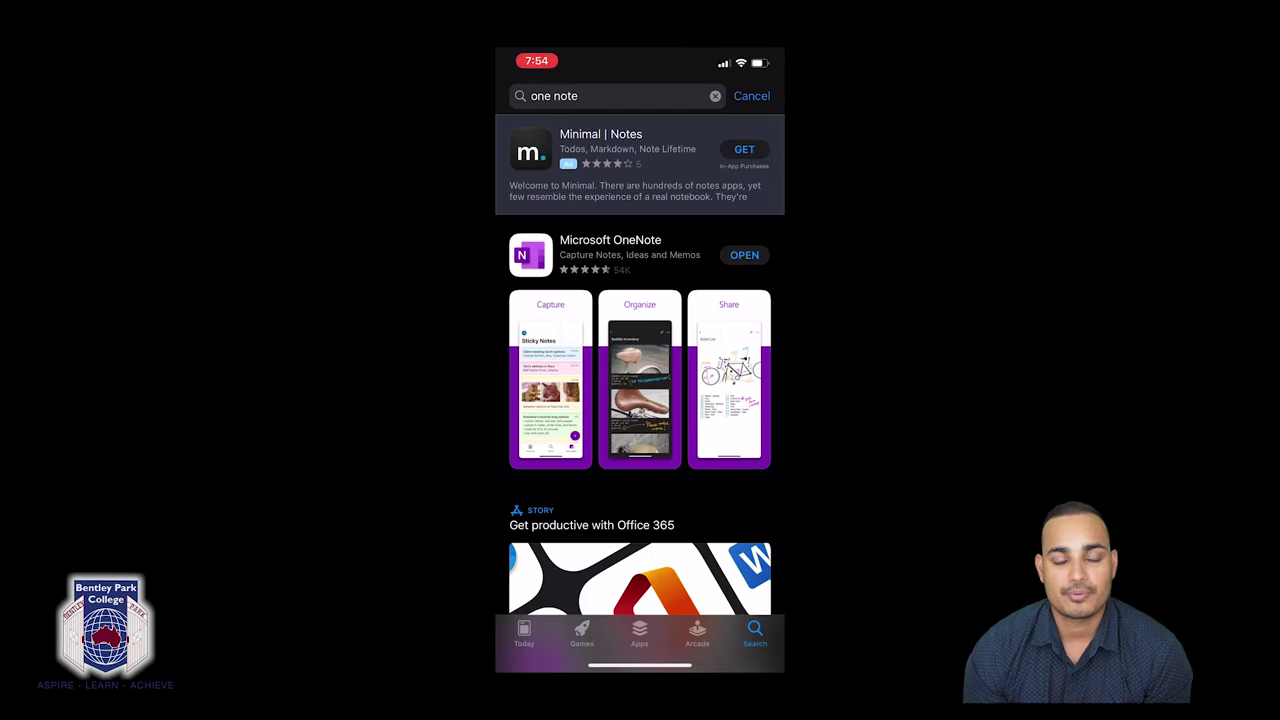
click(744, 254)
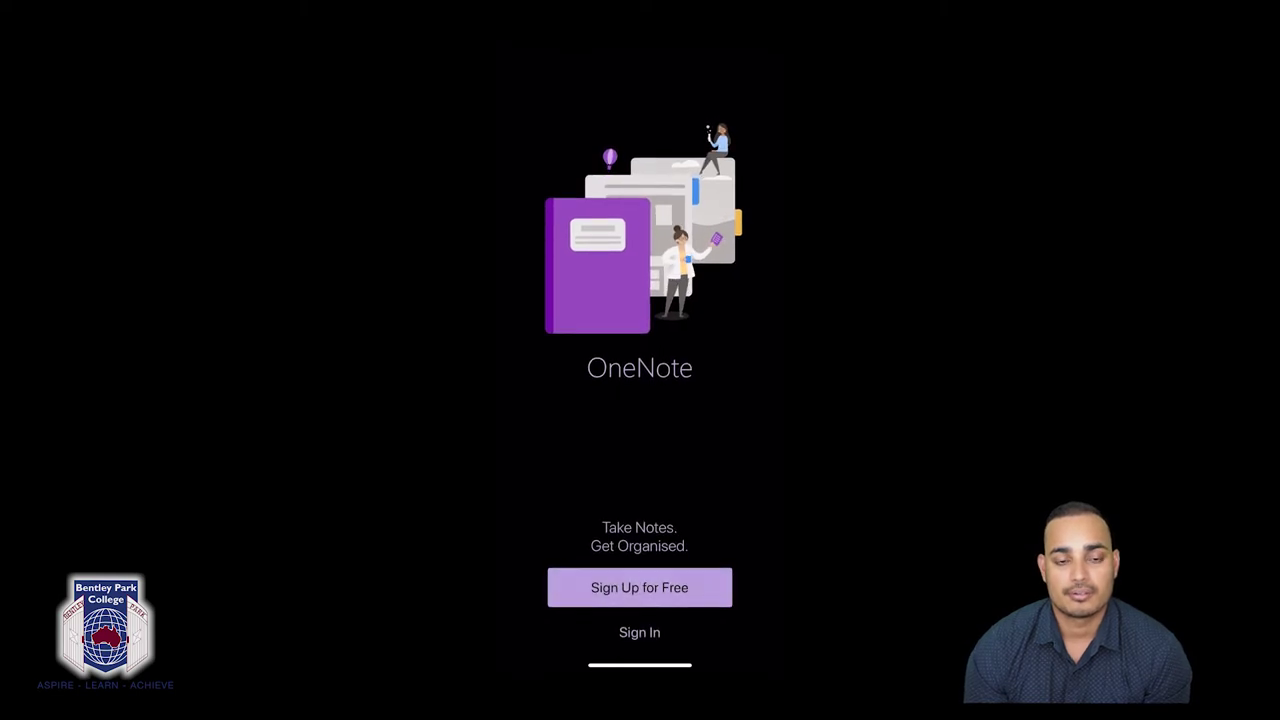
Enter the school account e-mail address in OneNote's sign-in and continue to the password page.
click(639, 632)
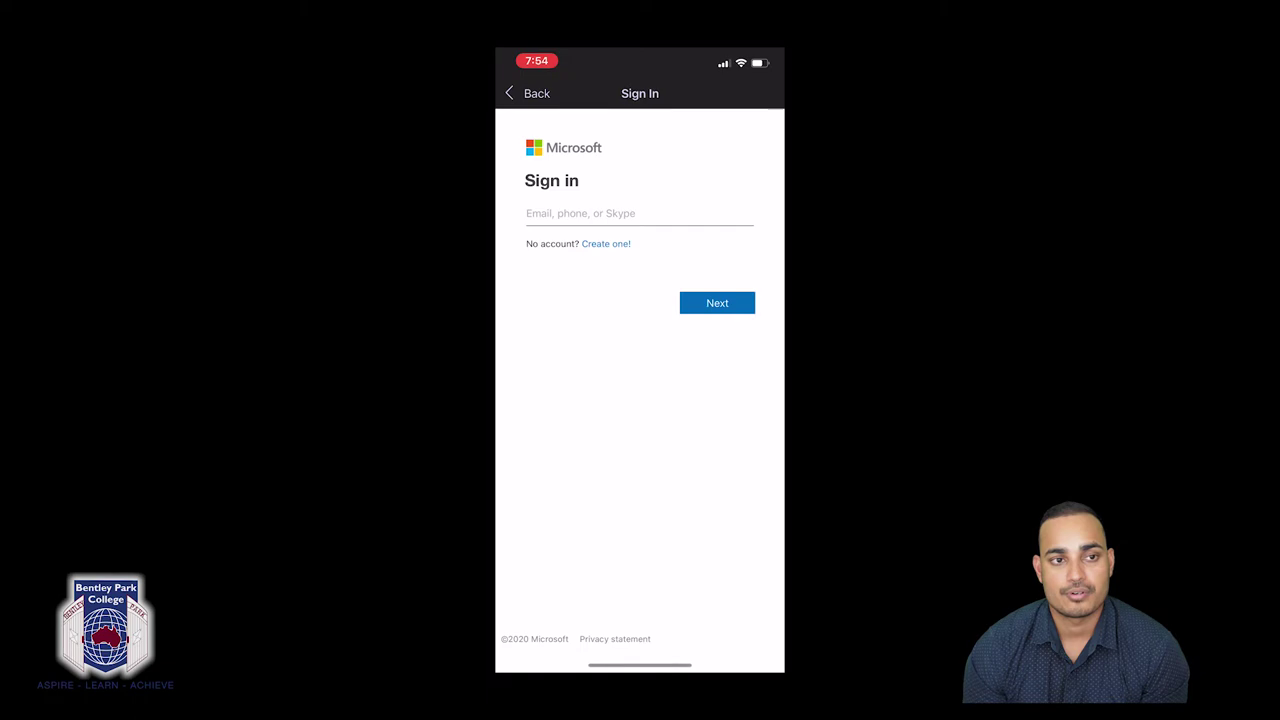
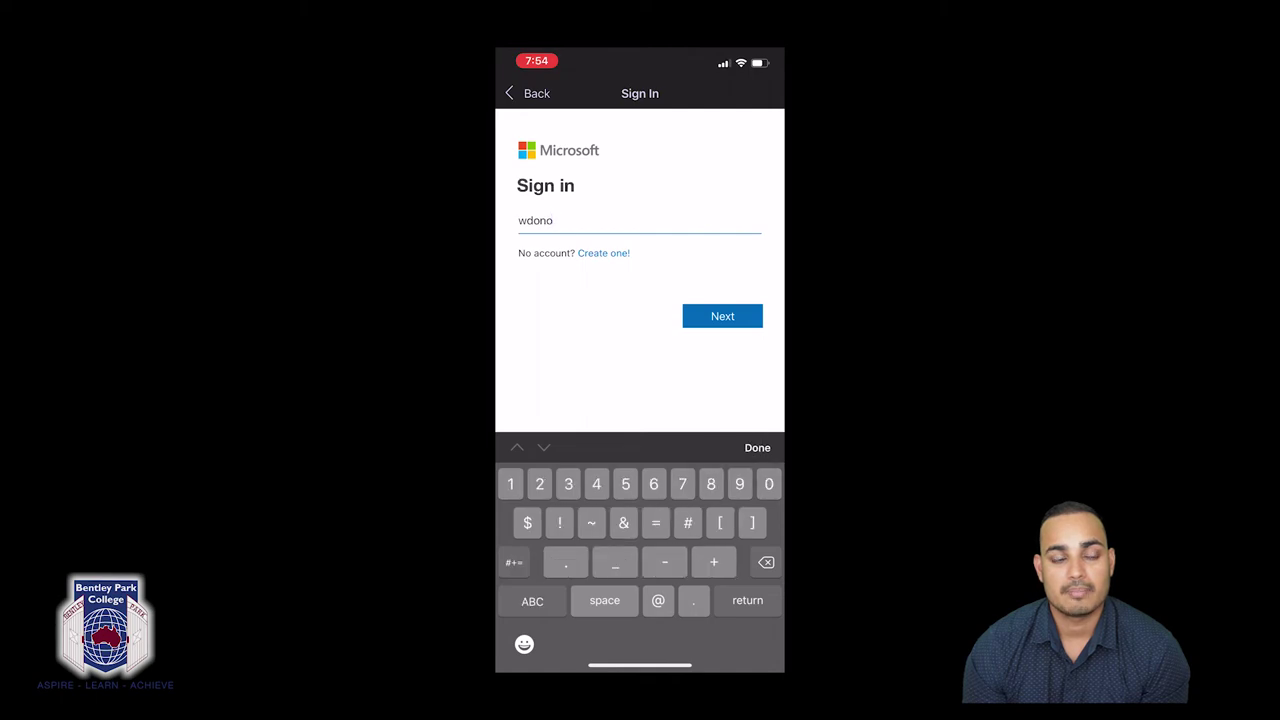
click(532, 600)
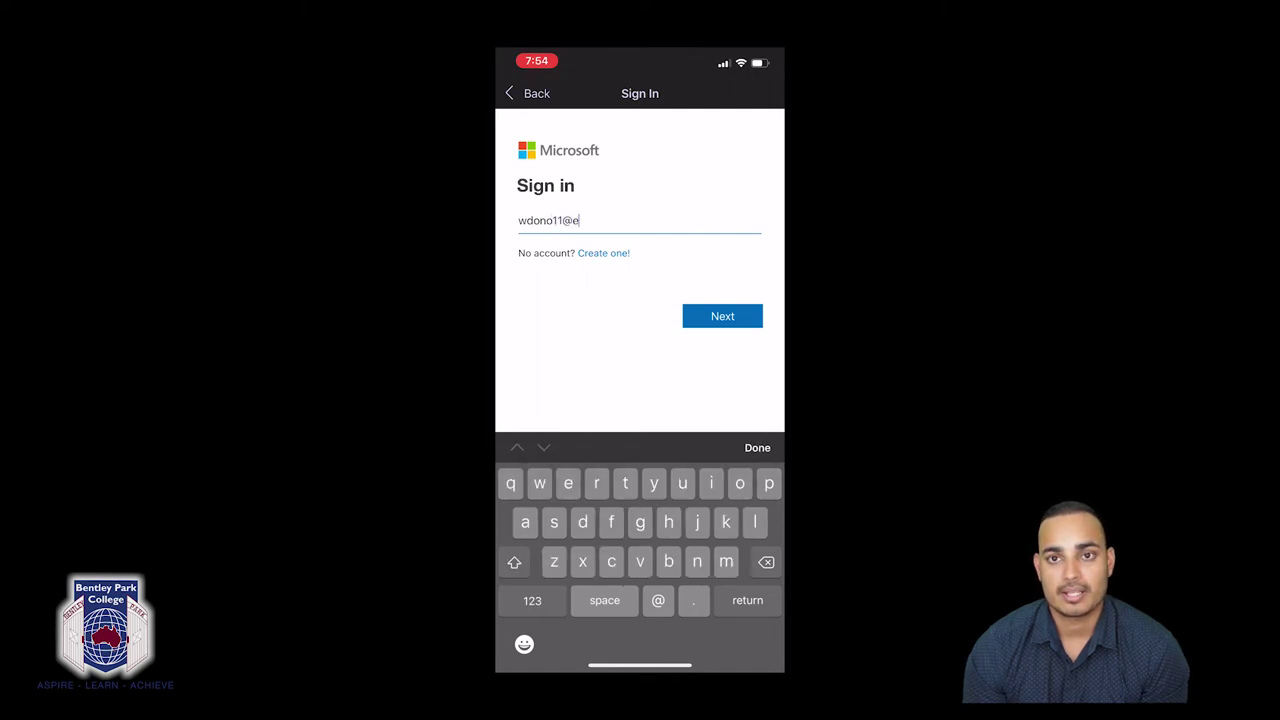
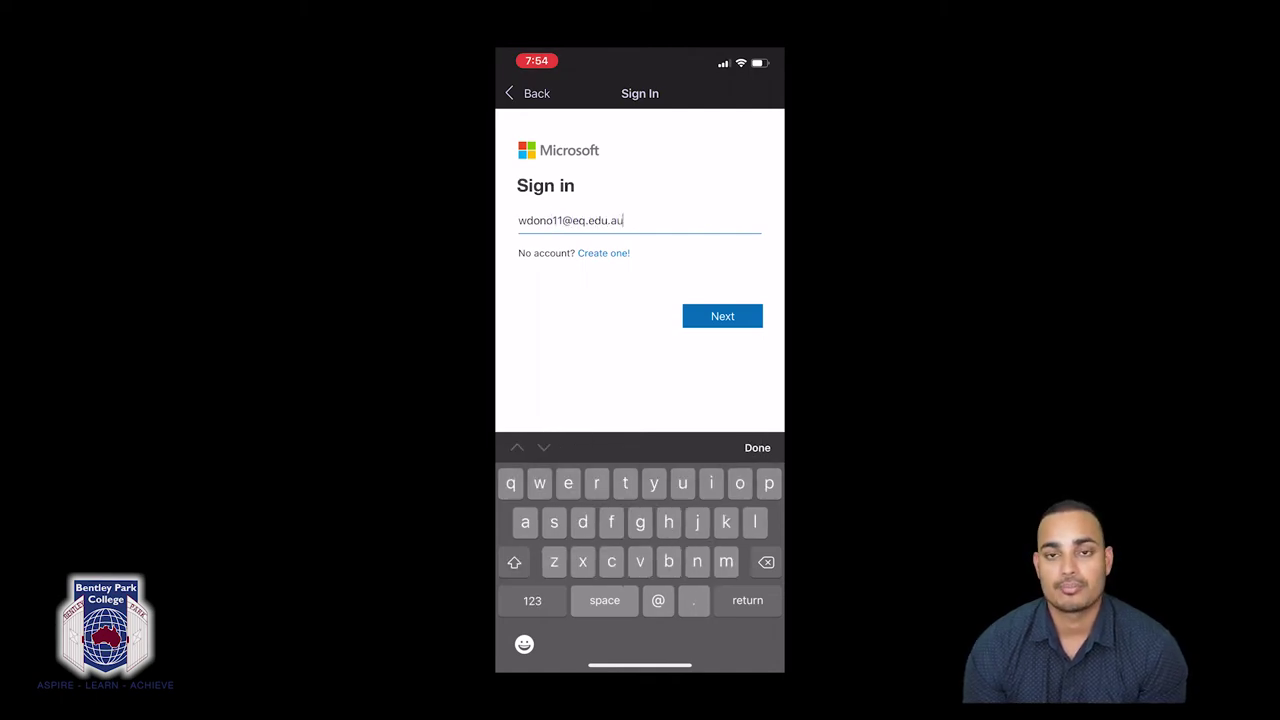
click(757, 447)
click(722, 316)
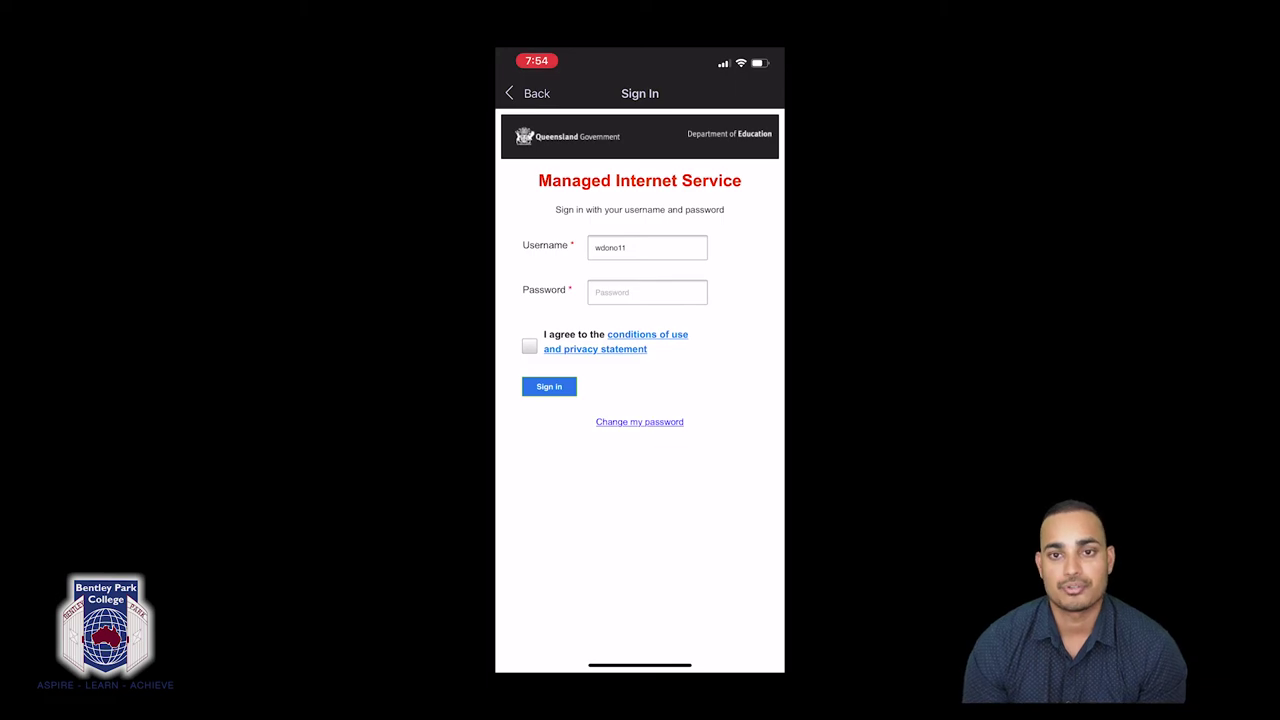
Enter the account password, accept the conditions of use, and sign in.
click(647, 292)
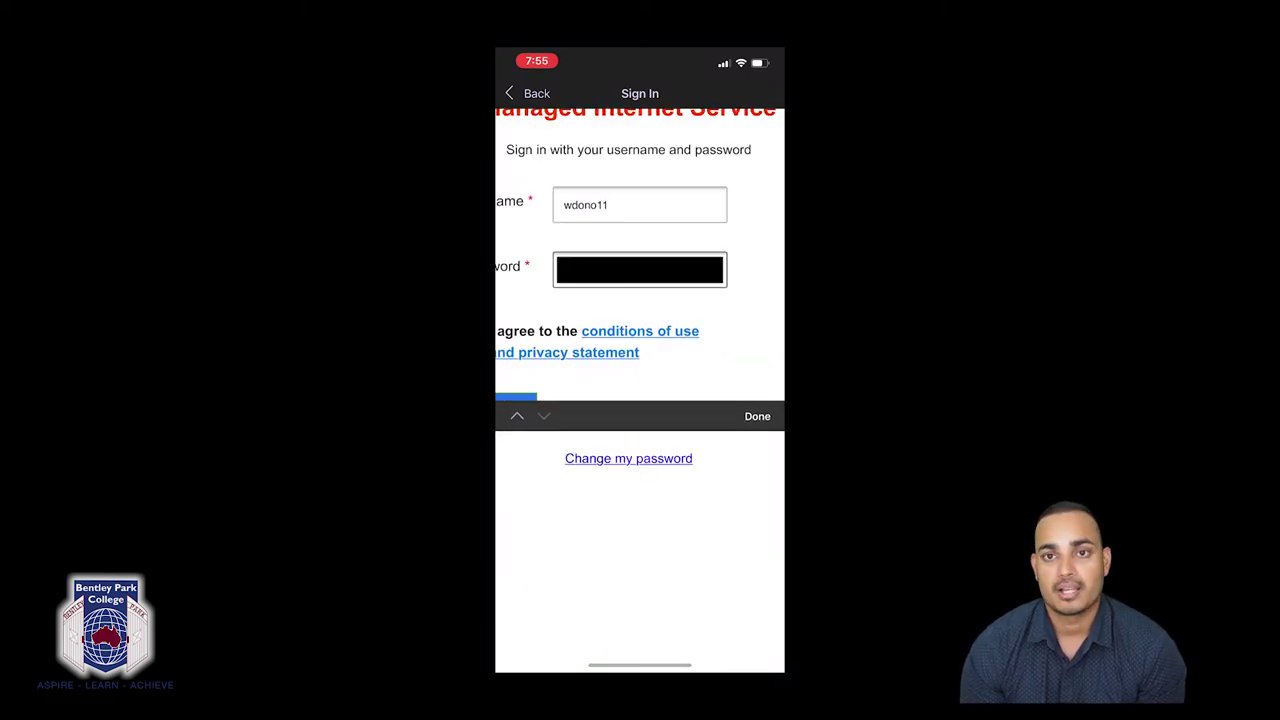
click(757, 416)
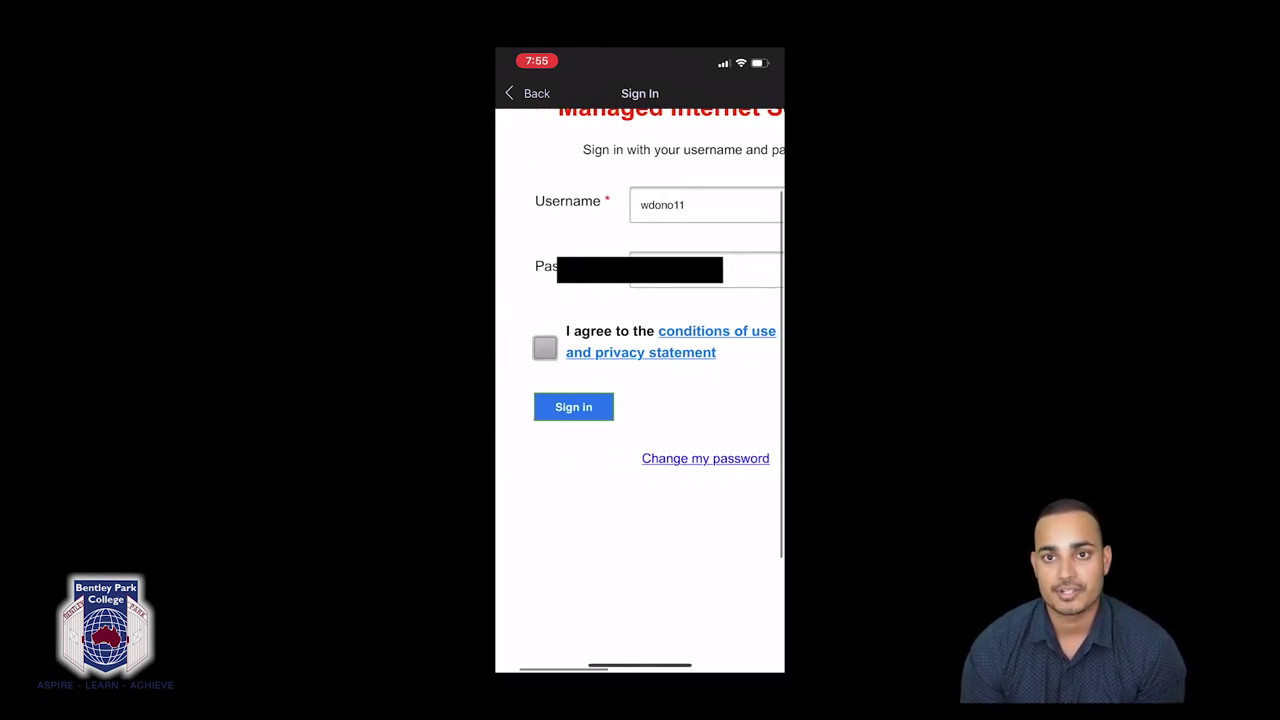
click(548, 347)
click(577, 407)
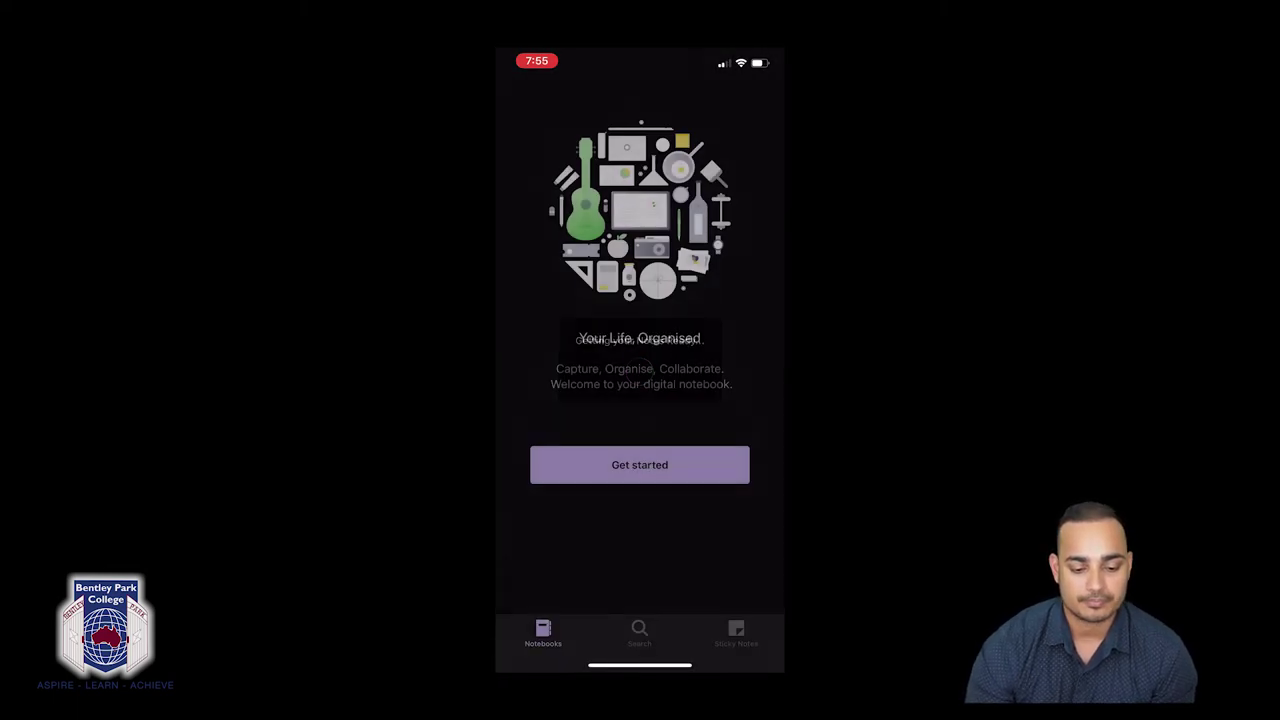
Decline OneNote notifications, choose the Test-student notebook, and start using OneNote.
click(691, 456)
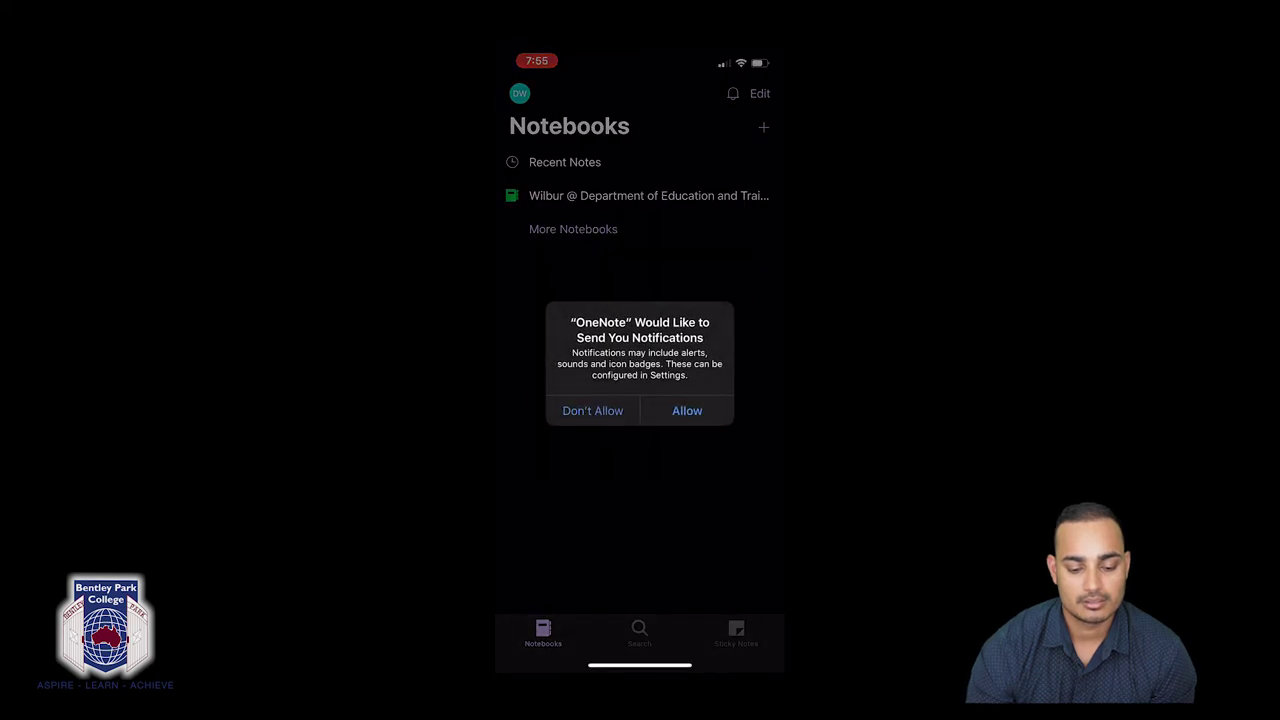
click(591, 409)
click(759, 285)
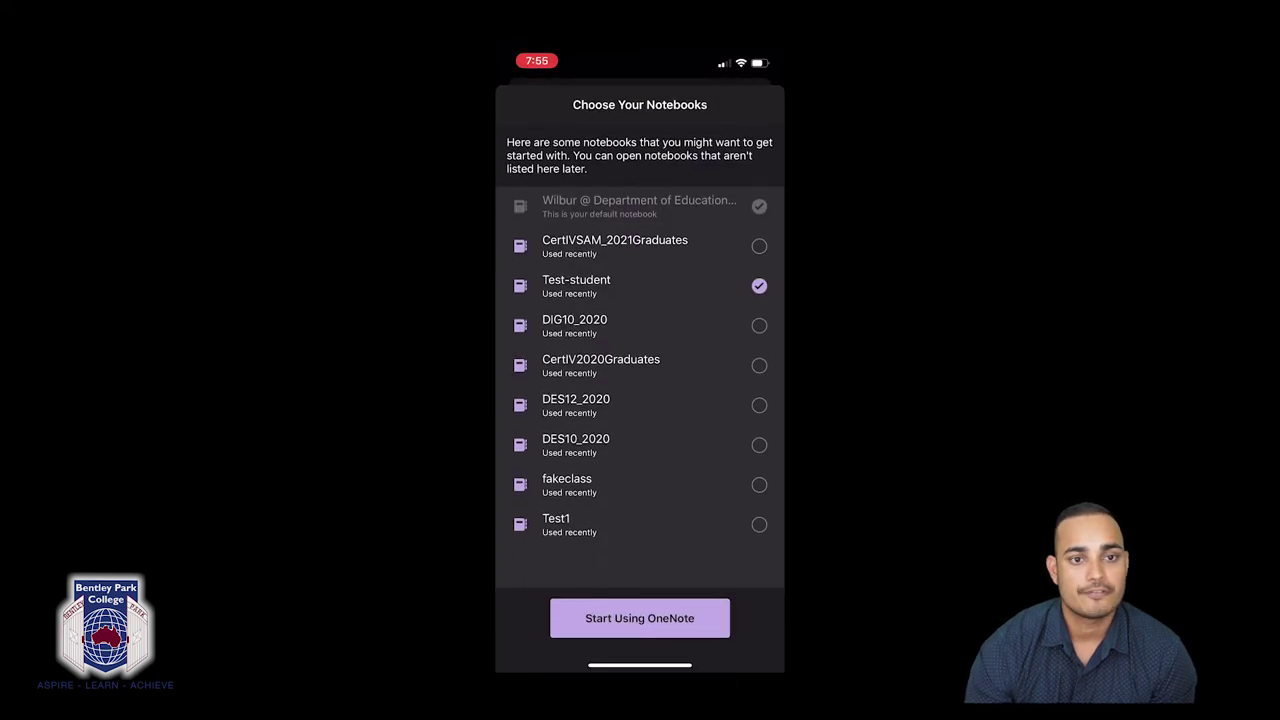
click(639, 618)
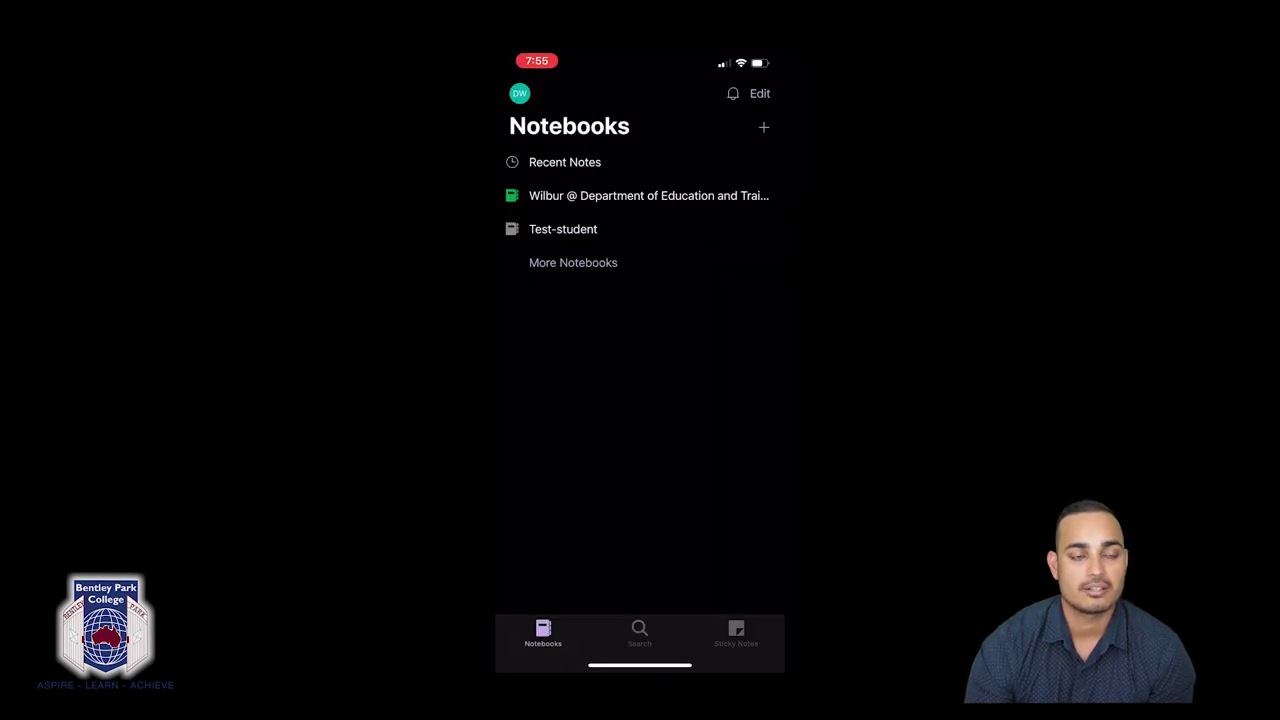
Open Quizzes > Quiz1 in your section group and add '. Test' to its note.
click(600, 251)
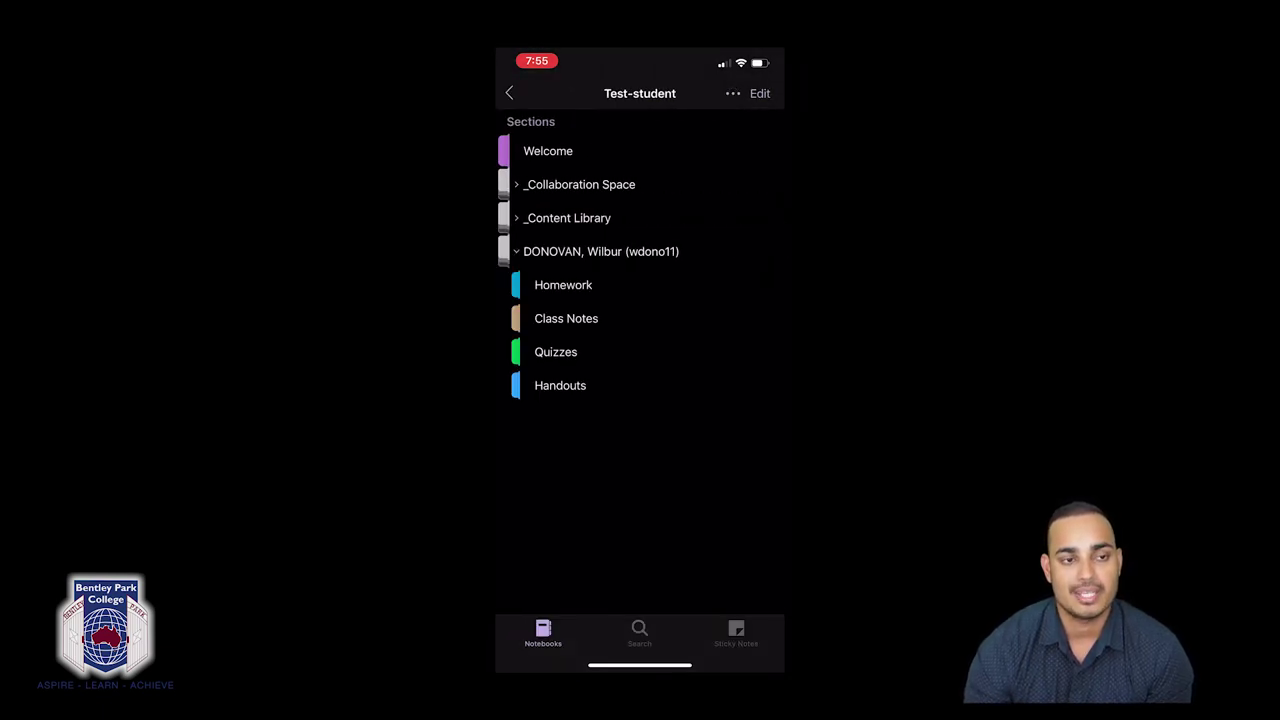
click(556, 352)
click(521, 146)
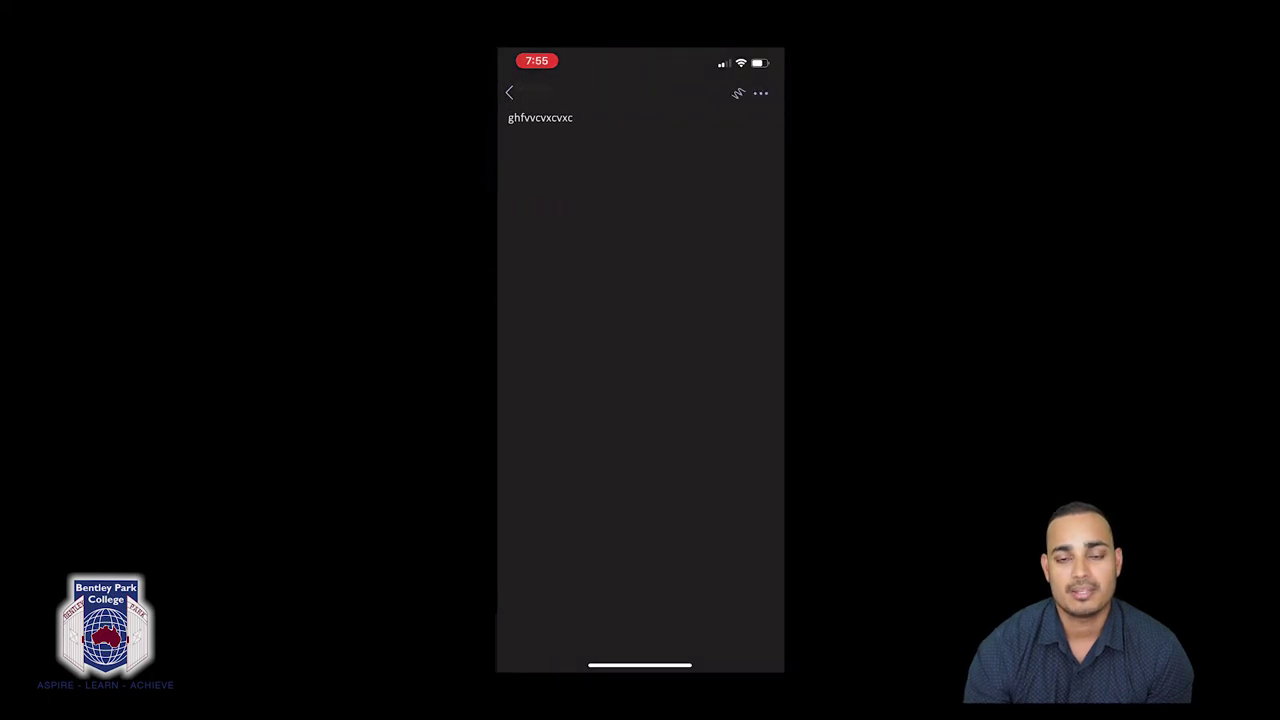
click(575, 185)
text(. Test)
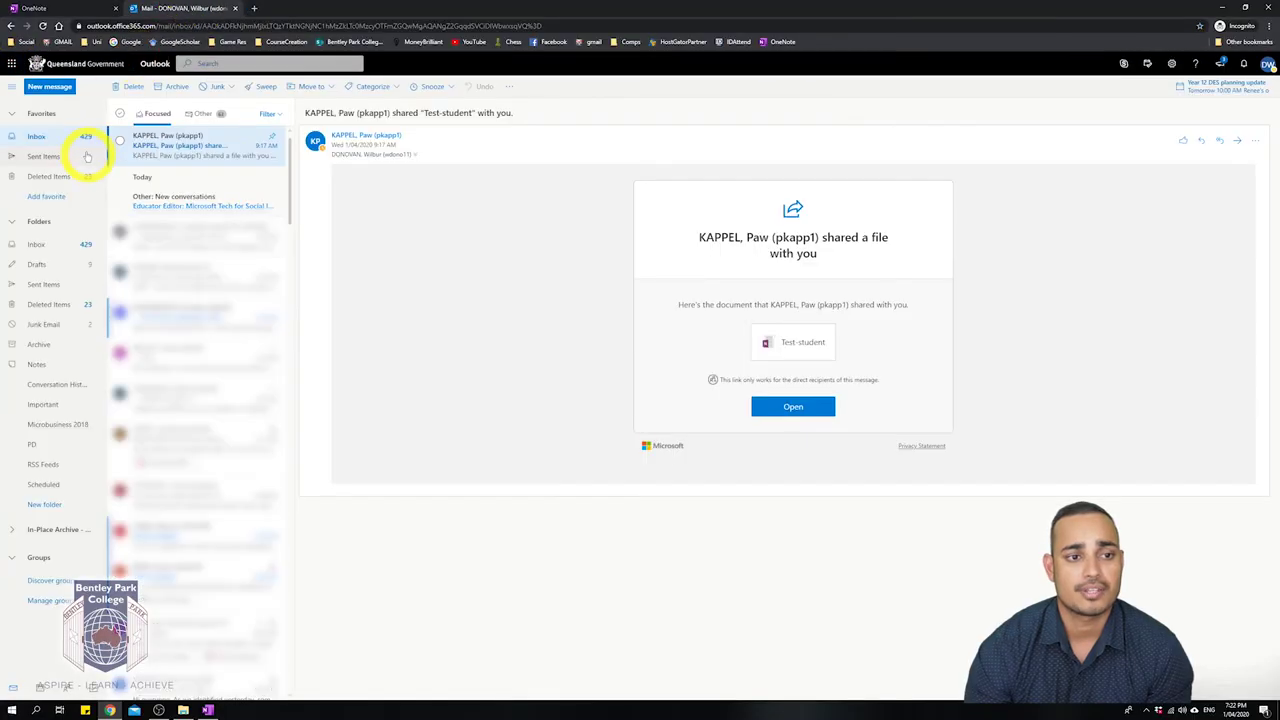
Switch from Outlook to OneNote Online using the Office 365 app launcher.
click(12, 65)
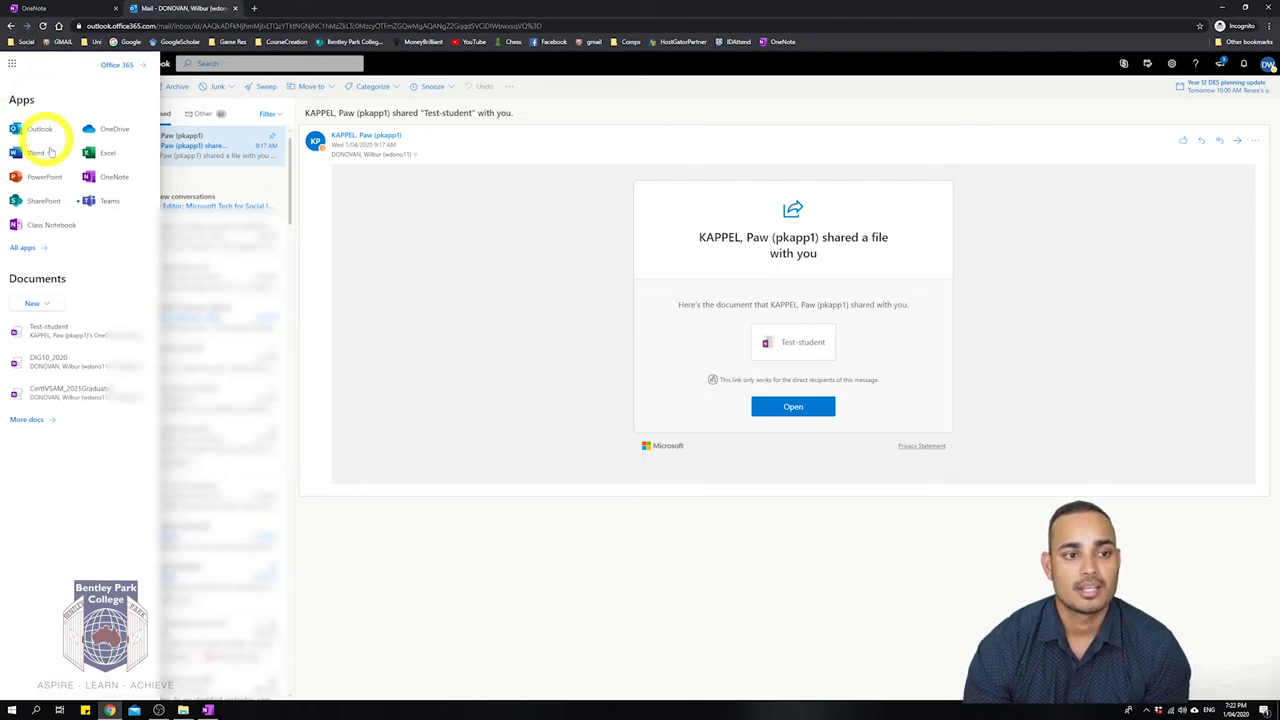
click(113, 177)
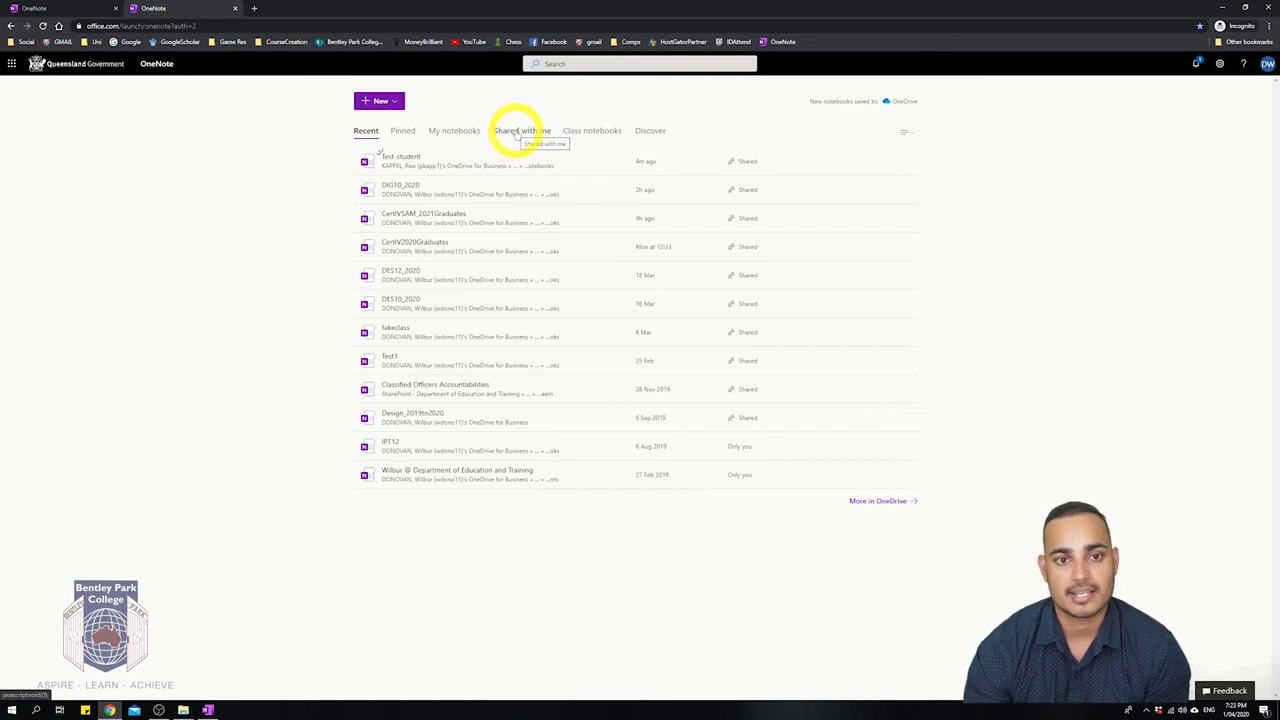
Show notebooks Shared with me, delete the old OneNote bookmark, and bookmark this home page instead.
click(516, 134)
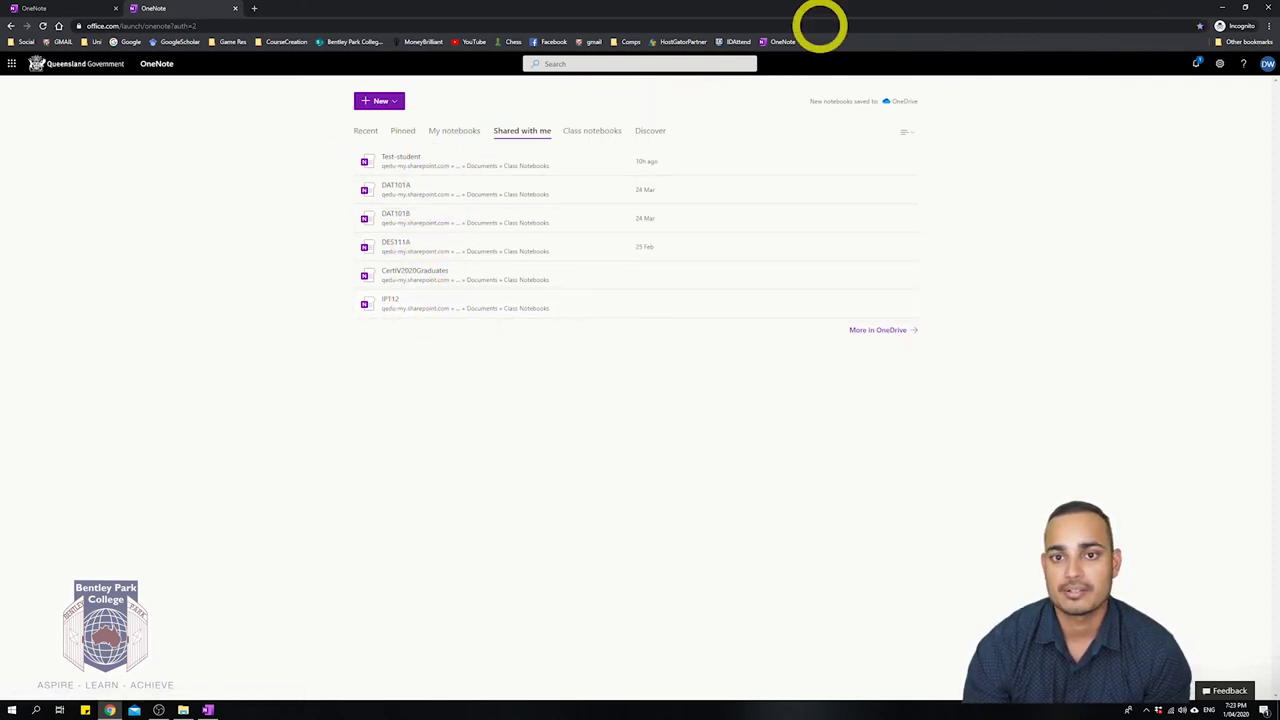
right_click(781, 42)
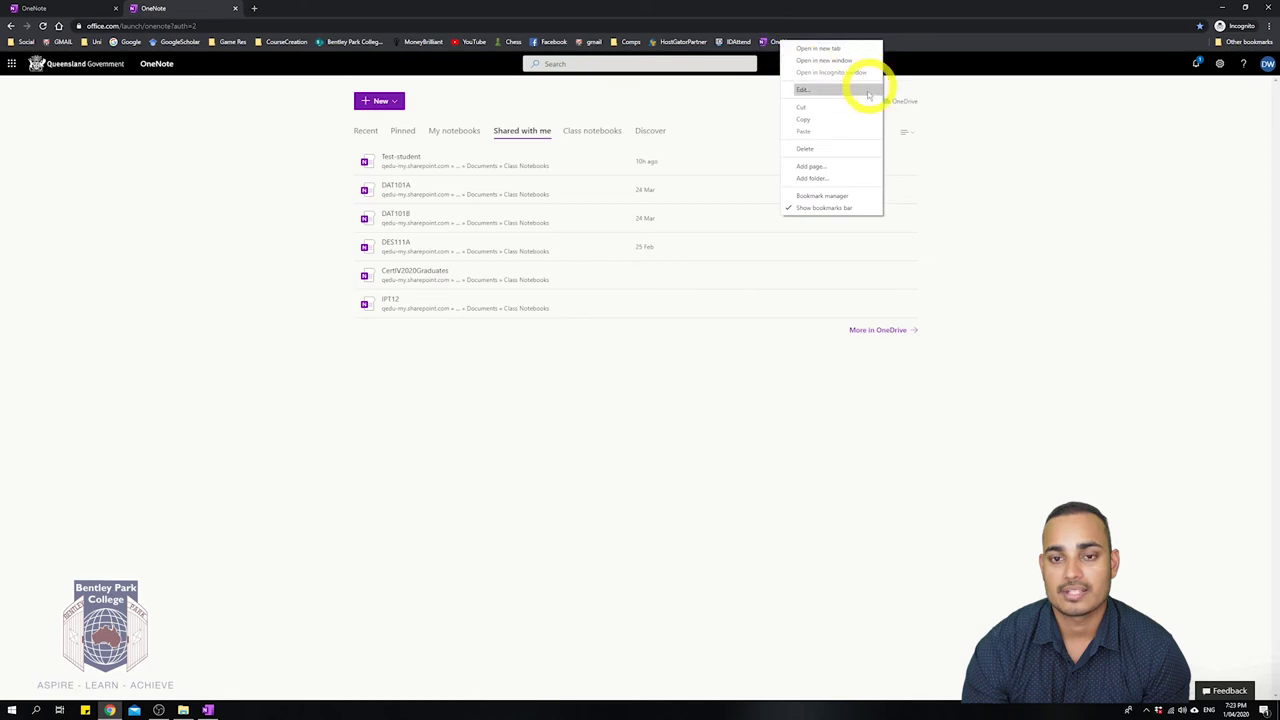
click(806, 148)
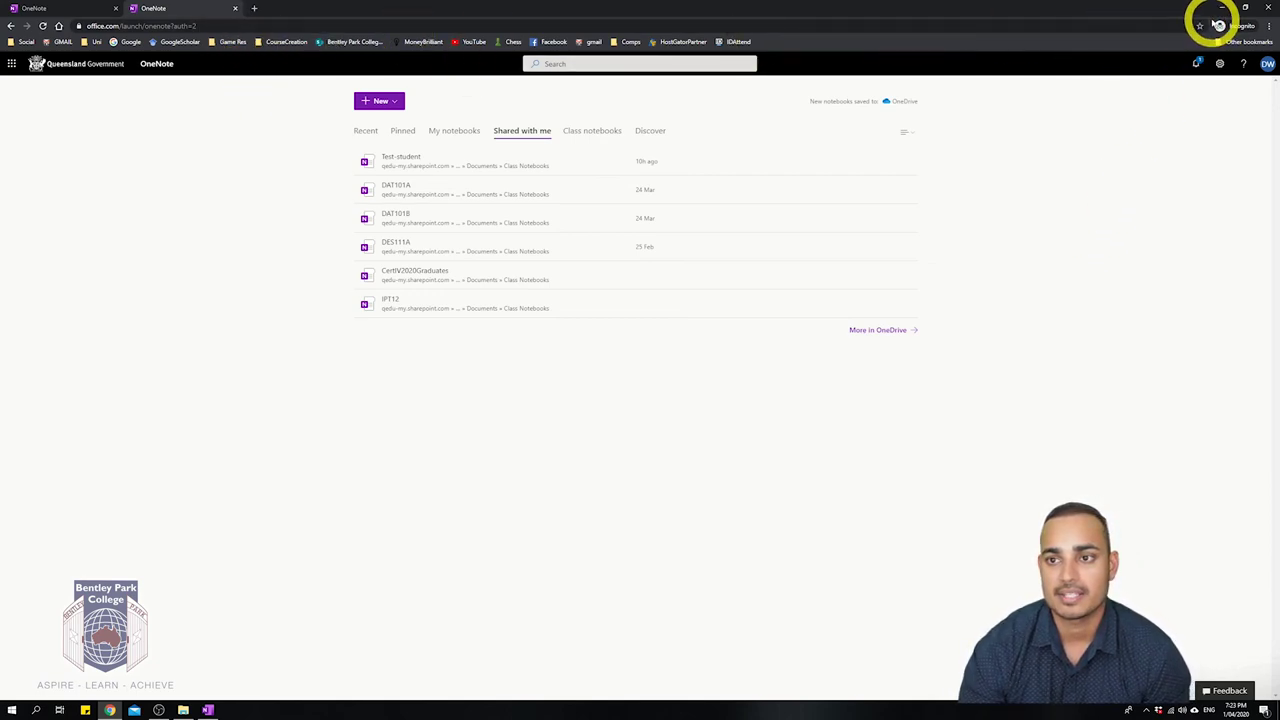
click(1200, 28)
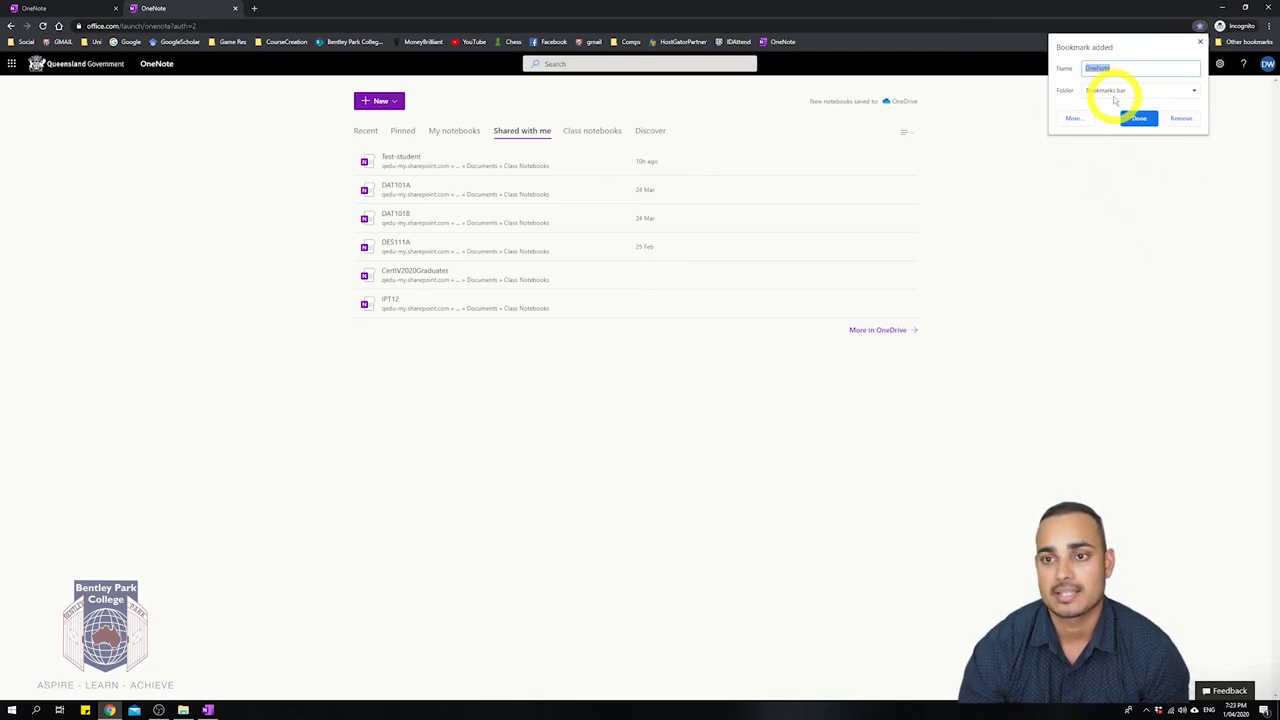
click(1138, 119)
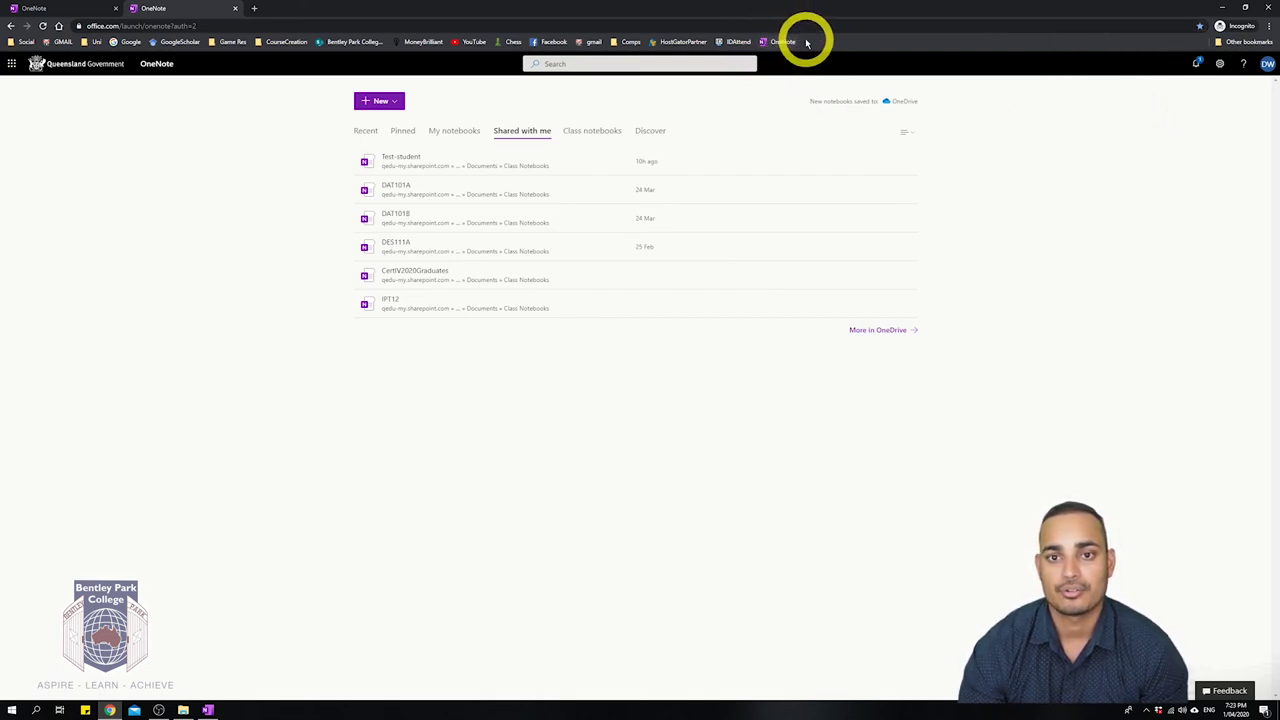
Replace both OneNote tabs with a fresh incognito tab and load OneNote home from the bookmarks bar.
click(235, 8)
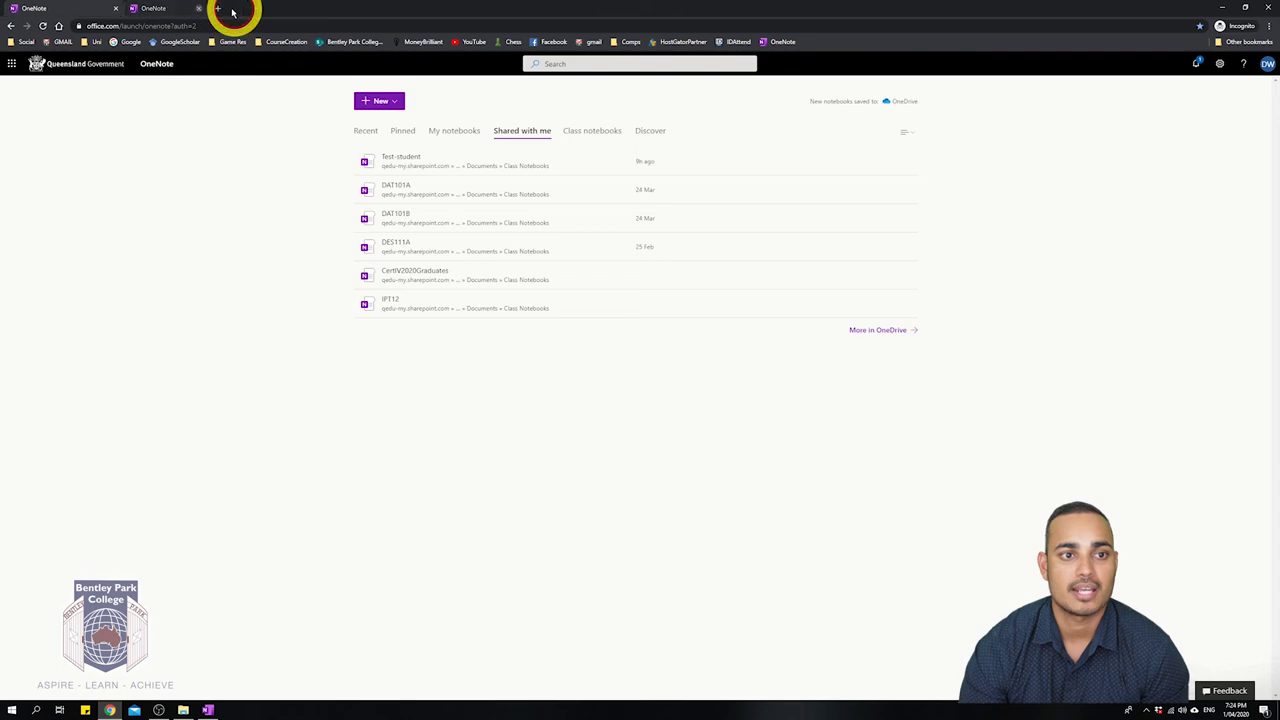
click(136, 10)
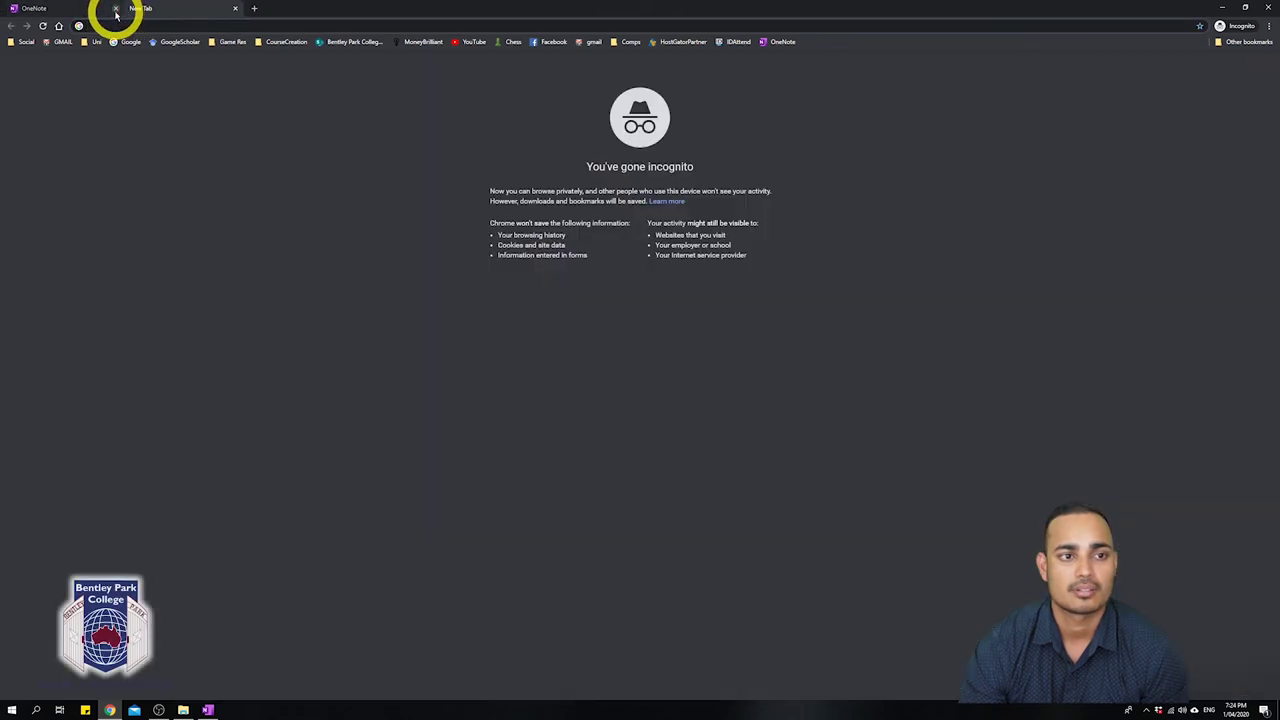
click(115, 8)
click(772, 41)
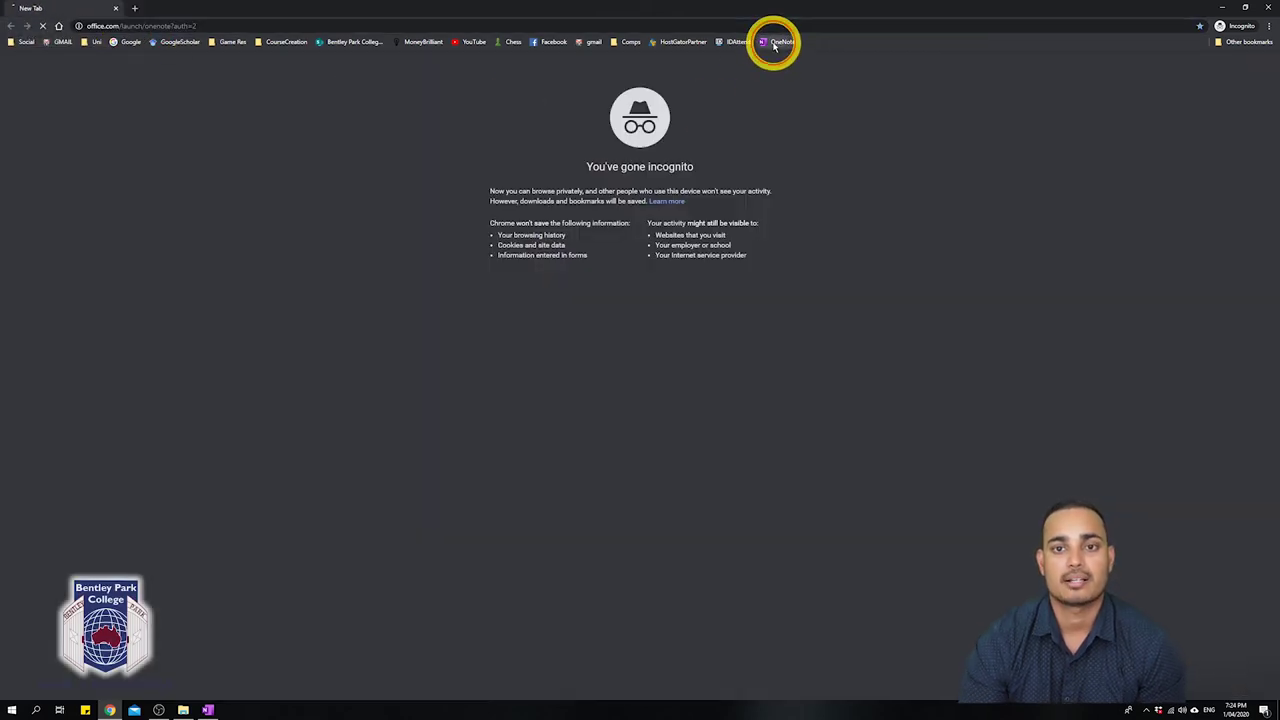